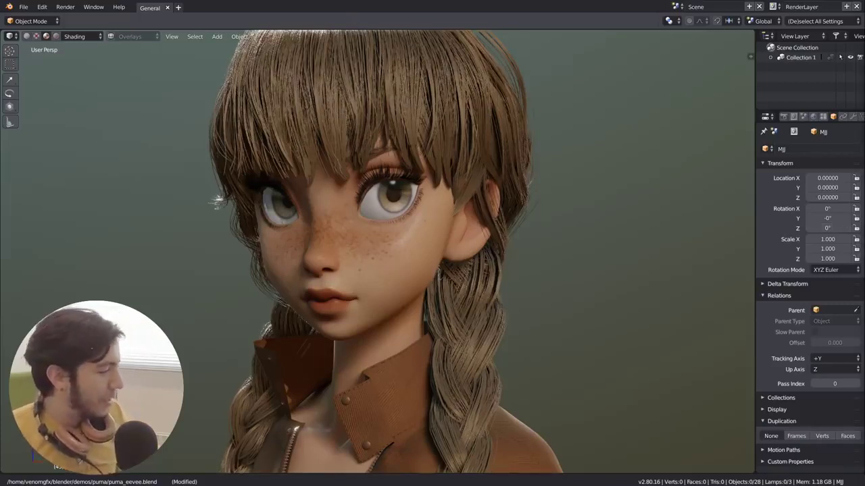
- Turn on the viewport overlays over the rendered character and switch the viewport to Solid shading
{"action": "left_click", "coordinate": [111, 37]}
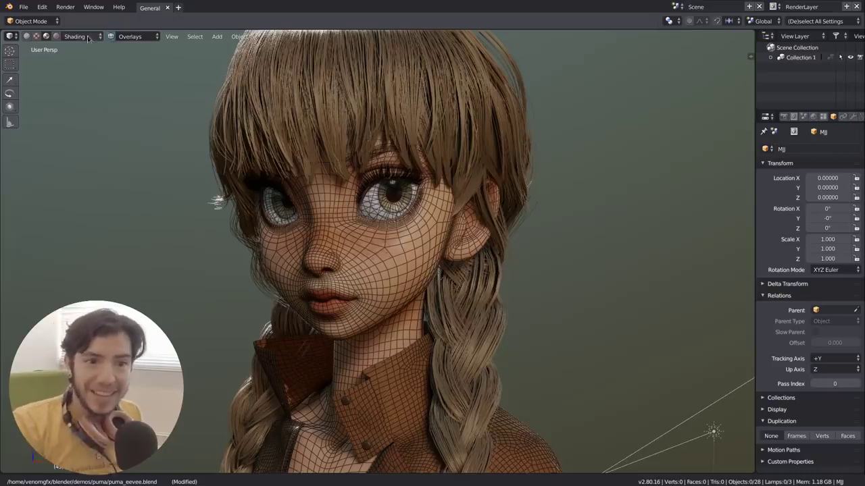
{"action": "left_click", "coordinate": [56, 36]}
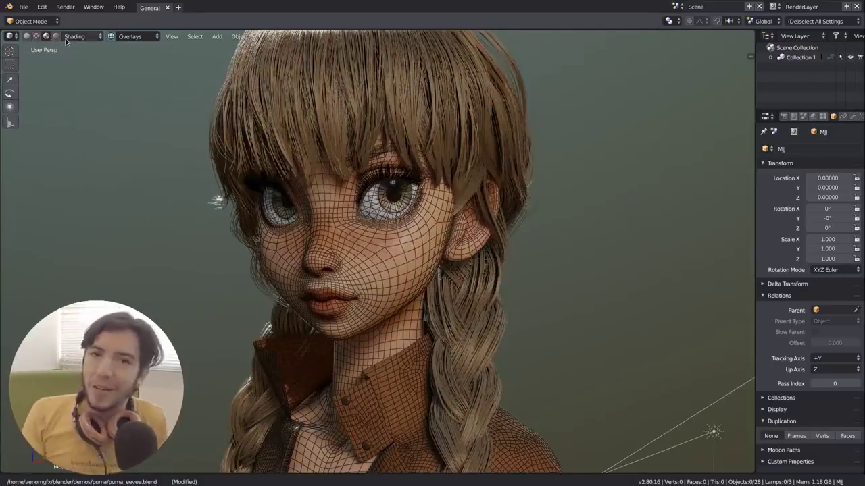
{"action": "left_click", "coordinate": [27, 37]}
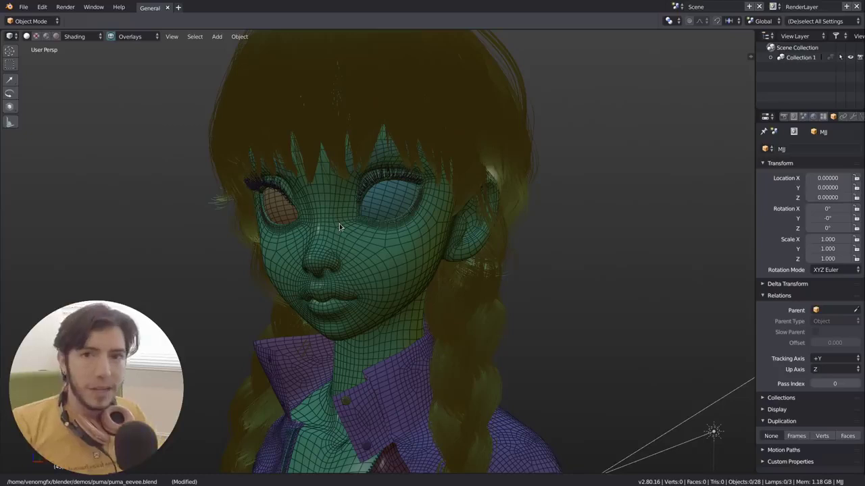
{"action": "left_click", "coordinate": [36, 37]}
{"action": "left_click", "coordinate": [27, 37]}
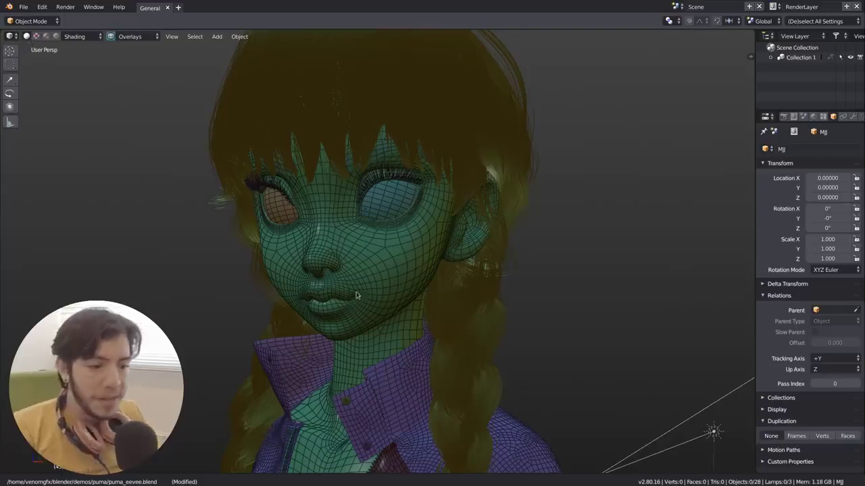
- Enable X-ray display of the character's wireframed meshes, viewed at the shoes
{"action": "middle_click_drag", "start_coordinate": [469, 359], "coordinate": [438, 201], "text": "shift"}
{"action": "middle_click_drag", "start_coordinate": [289, 288], "coordinate": [383, 180]}
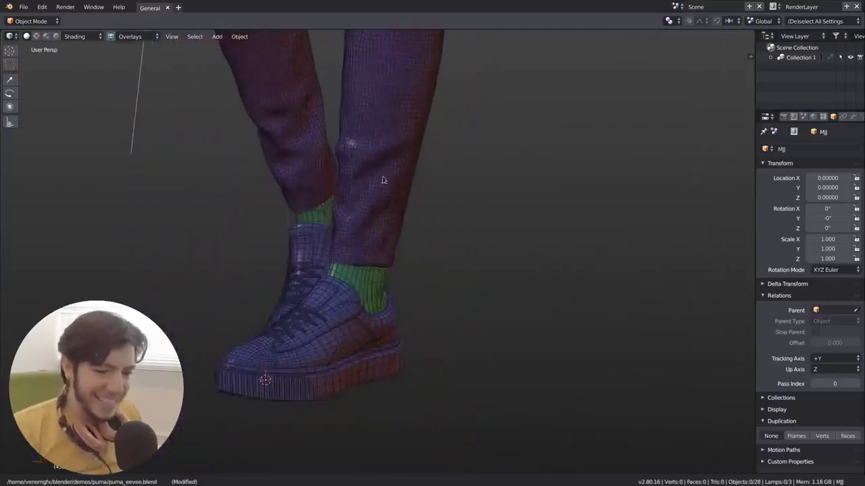
{"action": "scroll", "coordinate": [359, 284], "scroll_direction": "up", "scroll_amount": 1}
{"action": "middle_click_drag", "start_coordinate": [369, 329], "coordinate": [381, 254], "text": "shift"}
{"action": "scroll", "coordinate": [380, 253], "scroll_direction": "up", "scroll_amount": 2}
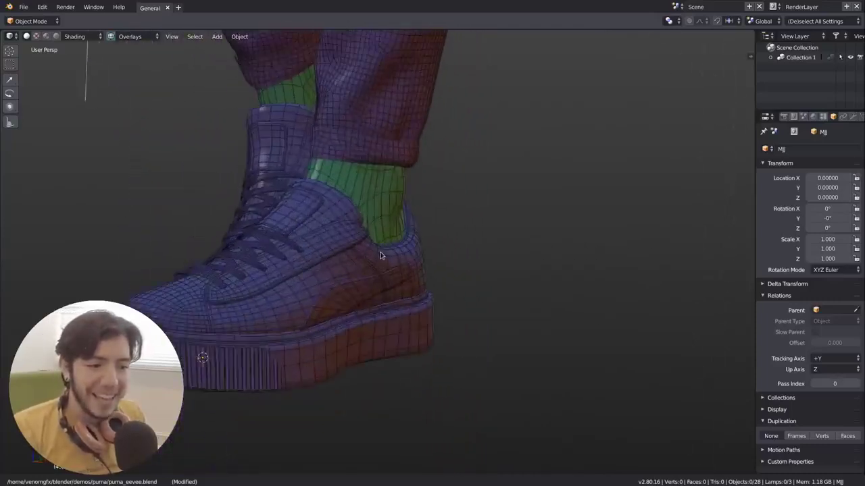
{"action": "key", "text": "alt+z"}
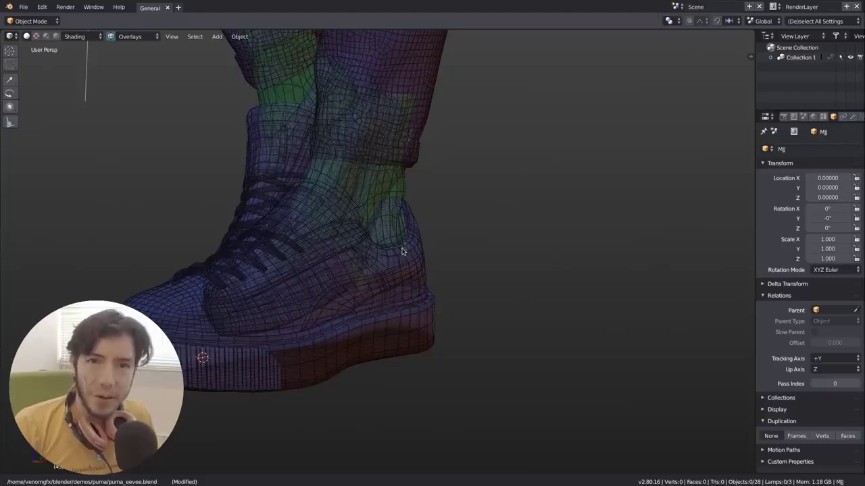
- Examine how the overlapping X-ray wireframes read on the shoes, legs and clasped hands
{"action": "middle_click_drag", "start_coordinate": [402, 251], "coordinate": [424, 247]}
{"action": "middle_click_drag", "start_coordinate": [292, 227], "coordinate": [320, 239], "text": "shift"}
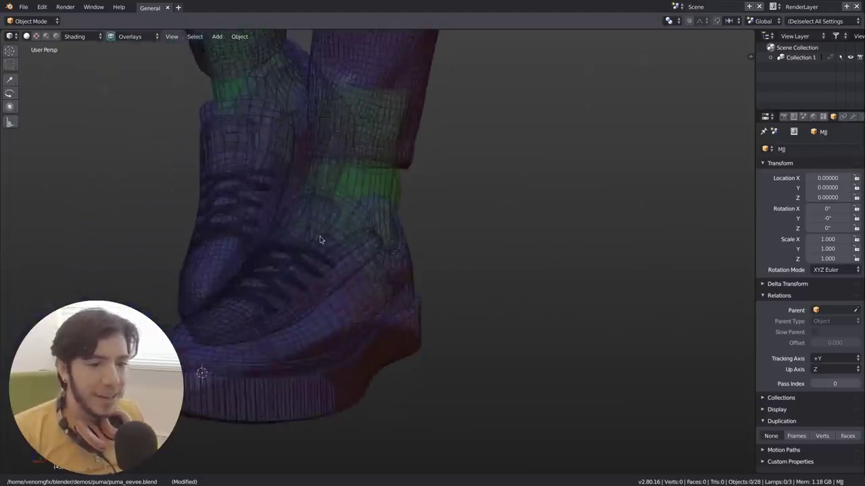
{"action": "scroll", "coordinate": [313, 226], "scroll_direction": "up", "scroll_amount": 2}
{"action": "middle_click_drag", "start_coordinate": [389, 337], "coordinate": [446, 421], "text": "shift"}
{"action": "scroll", "coordinate": [365, 177], "scroll_direction": "down", "scroll_amount": 5}
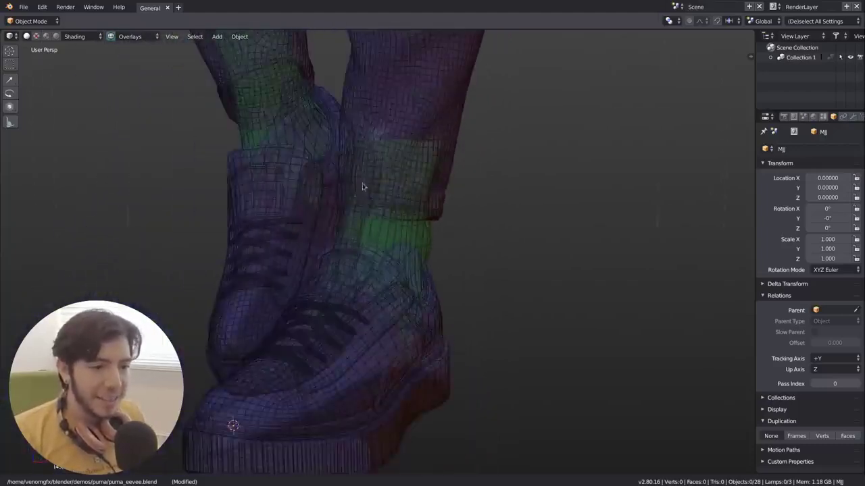
{"action": "middle_click_drag", "start_coordinate": [383, 223], "coordinate": [394, 414], "text": "shift"}
{"action": "middle_click_drag", "start_coordinate": [413, 211], "coordinate": [431, 425], "text": "shift"}
{"action": "middle_click_drag", "start_coordinate": [425, 246], "coordinate": [428, 440], "text": "shift"}
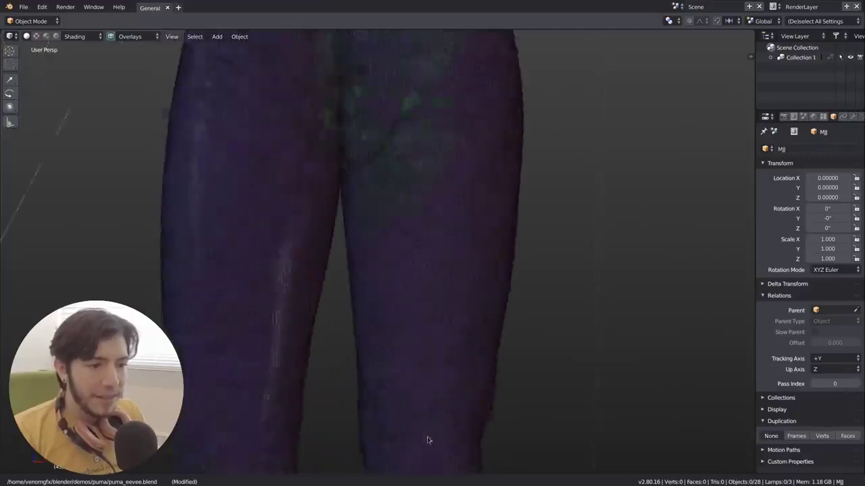
{"action": "middle_click_drag", "start_coordinate": [418, 223], "coordinate": [416, 432], "text": "shift"}
{"action": "middle_click_drag", "start_coordinate": [426, 375], "coordinate": [402, 329], "text": "shift"}
{"action": "scroll", "coordinate": [392, 275], "scroll_direction": "up", "scroll_amount": 3}
{"action": "scroll", "coordinate": [391, 277], "scroll_direction": "down", "scroll_amount": 1}
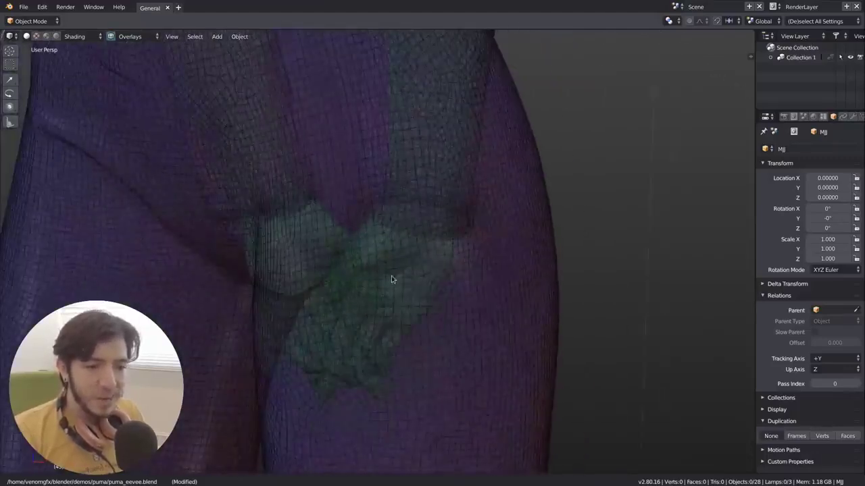
{"action": "scroll", "coordinate": [391, 279], "scroll_direction": "up", "scroll_amount": 2}
{"action": "scroll", "coordinate": [391, 280], "scroll_direction": "up", "scroll_amount": 2}
{"action": "scroll", "coordinate": [390, 276], "scroll_direction": "down", "scroll_amount": 3}
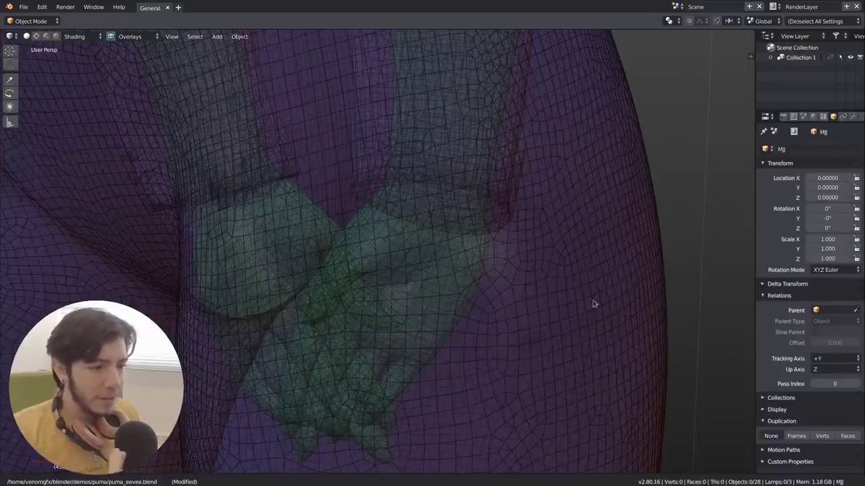
{"action": "middle_click_drag", "start_coordinate": [616, 279], "coordinate": [275, 217]}
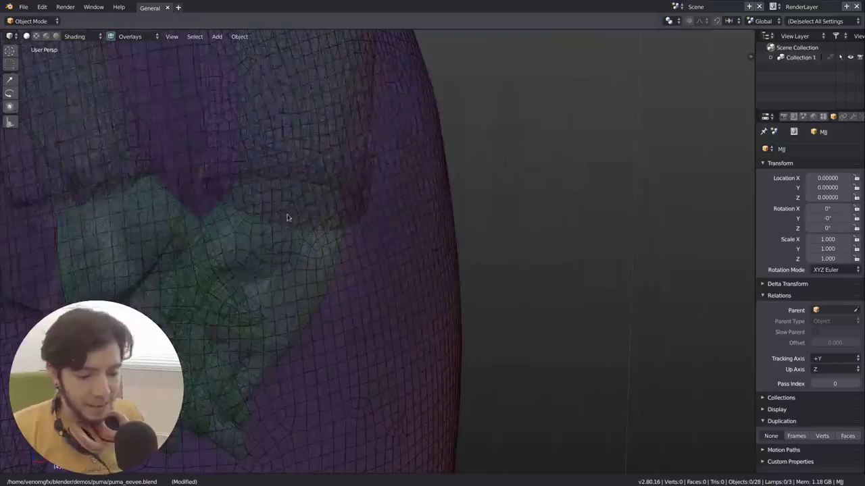
- Apply the Flatty Light theme preset in the user preferences and close the preferences window
{"action": "key", "text": "ctrl+alt+u"}
{"action": "left_click", "coordinate": [395, 92]}
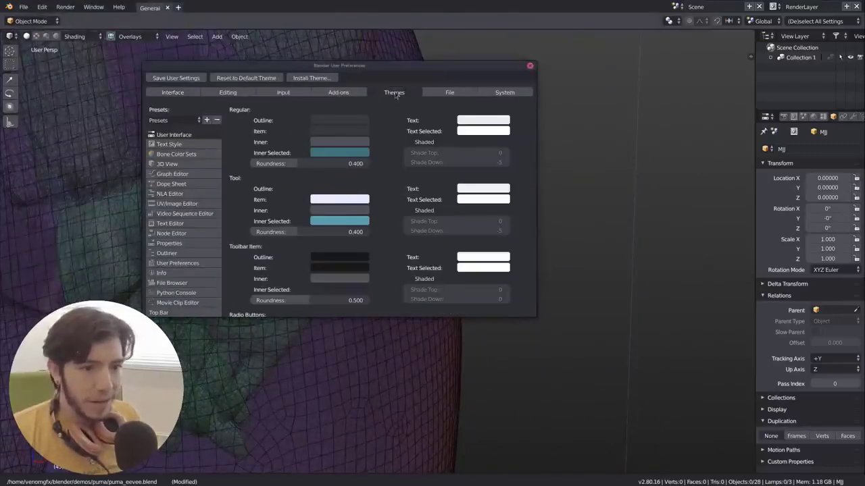
{"action": "left_click", "coordinate": [174, 120]}
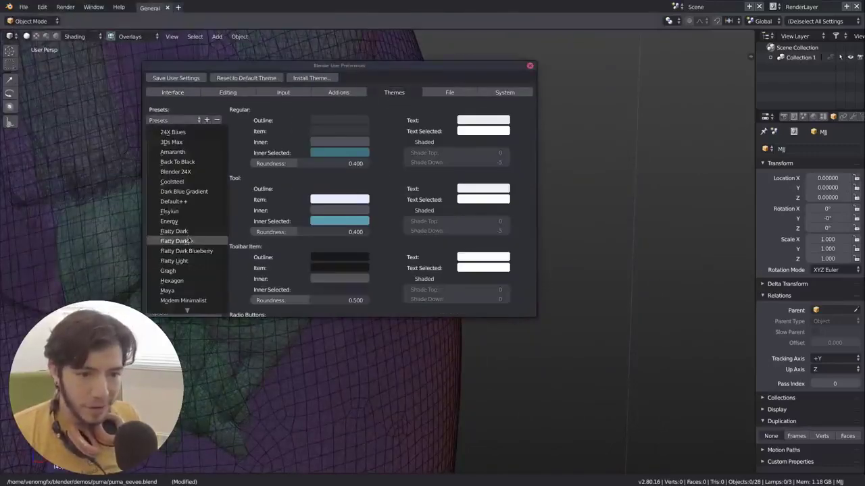
{"action": "left_click", "coordinate": [188, 261]}
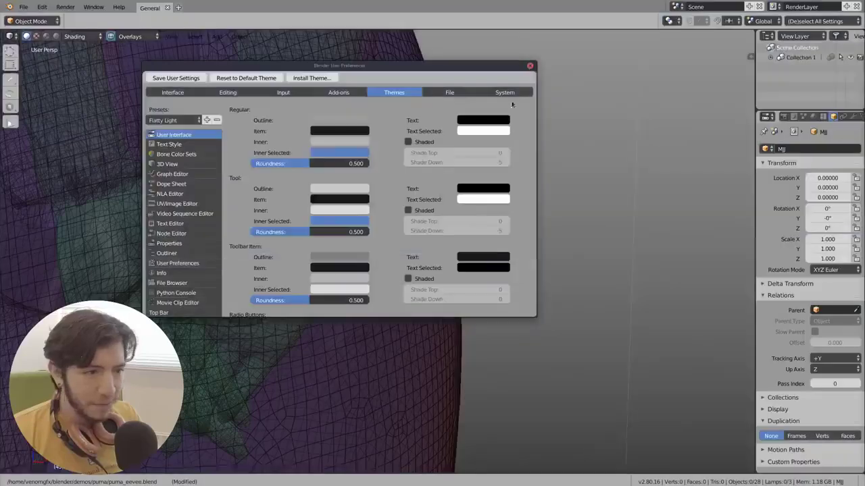
{"action": "left_click", "coordinate": [530, 67]}
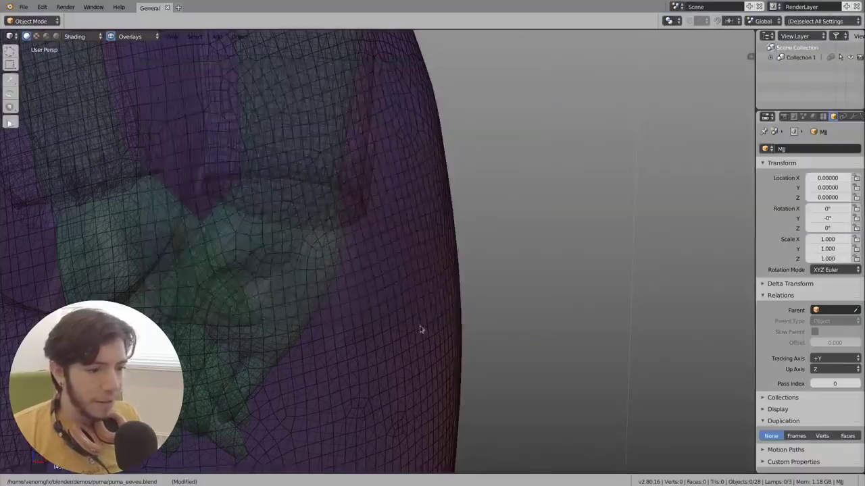
- Inspect the X-ray wireframe of the clasped hands and thighs against the light background
{"action": "scroll", "coordinate": [420, 270], "scroll_direction": "up", "scroll_amount": 3}
{"action": "scroll", "coordinate": [420, 270], "scroll_direction": "up", "scroll_amount": 2}
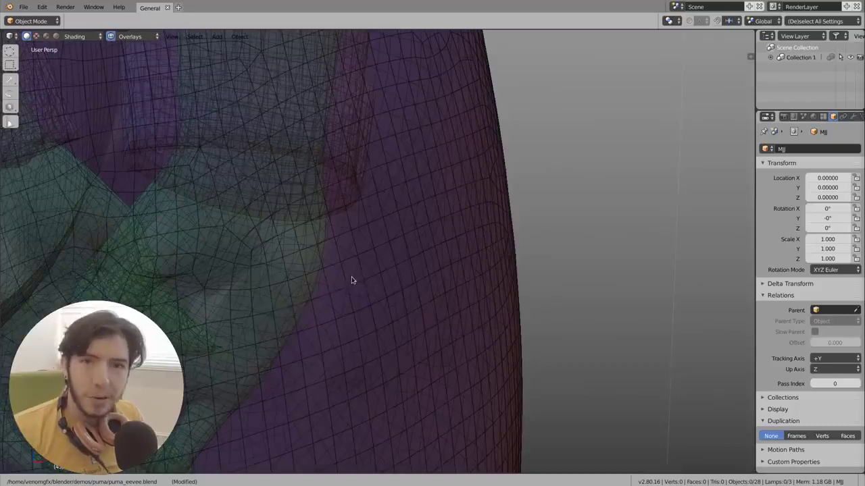
{"action": "scroll", "coordinate": [360, 272], "scroll_direction": "up", "scroll_amount": 2}
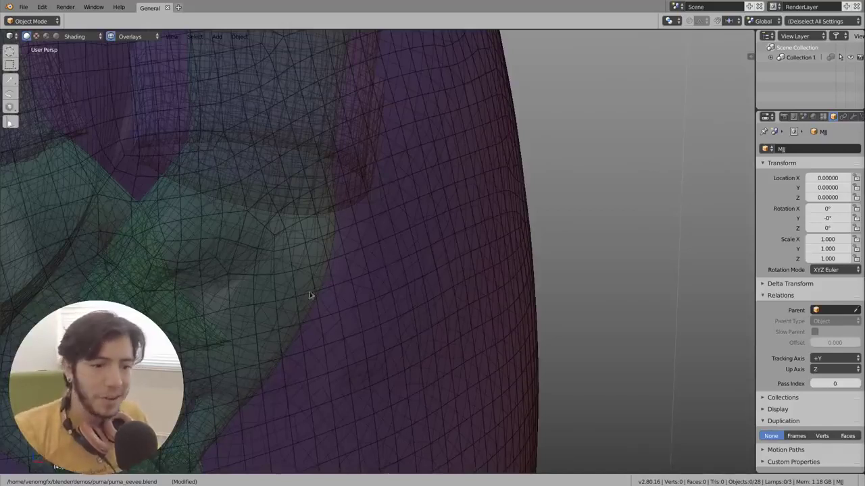
{"action": "scroll", "coordinate": [289, 283], "scroll_direction": "up", "scroll_amount": 4}
{"action": "scroll", "coordinate": [288, 283], "scroll_direction": "down", "scroll_amount": 1}
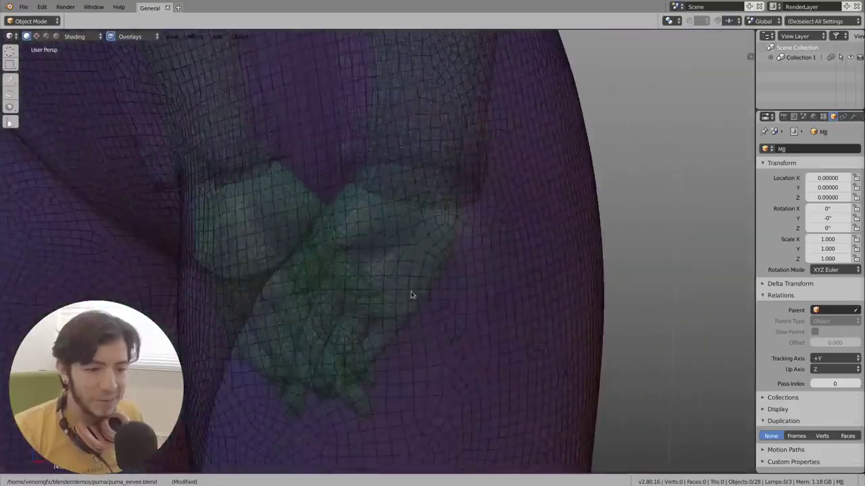
{"action": "middle_click_drag", "start_coordinate": [404, 304], "coordinate": [484, 269]}
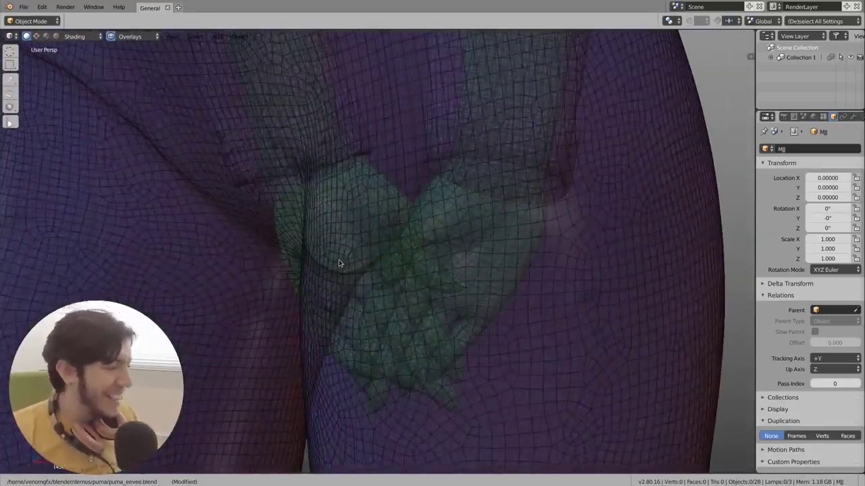
{"action": "scroll", "coordinate": [339, 264], "scroll_direction": "down", "scroll_amount": 2}
- Switch to the Blender 2.79 window and examine the same character's wireframe from full figure to hands
{"action": "key", "text": "super"}
{"action": "left_click", "coordinate": [281, 306]}
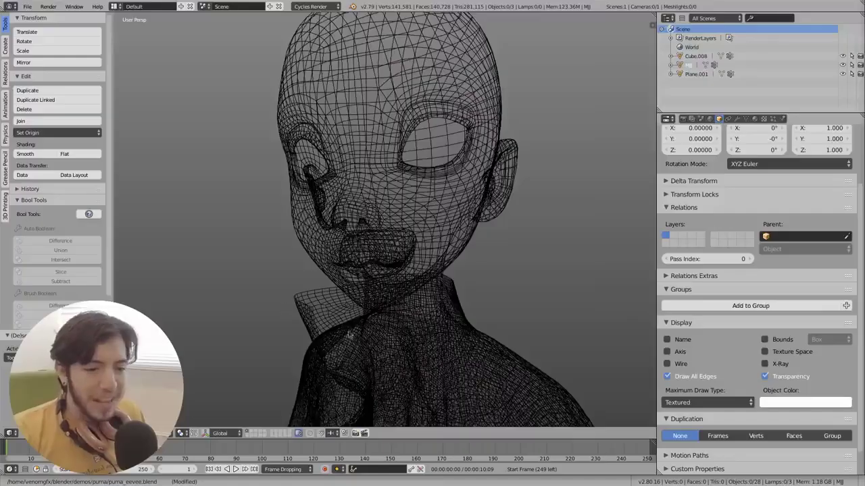
{"action": "scroll", "coordinate": [350, 334], "scroll_direction": "down", "scroll_amount": 7}
{"action": "middle_click_drag", "start_coordinate": [486, 360], "coordinate": [458, 264], "text": "shift"}
{"action": "scroll", "coordinate": [452, 265], "scroll_direction": "down", "scroll_amount": 4}
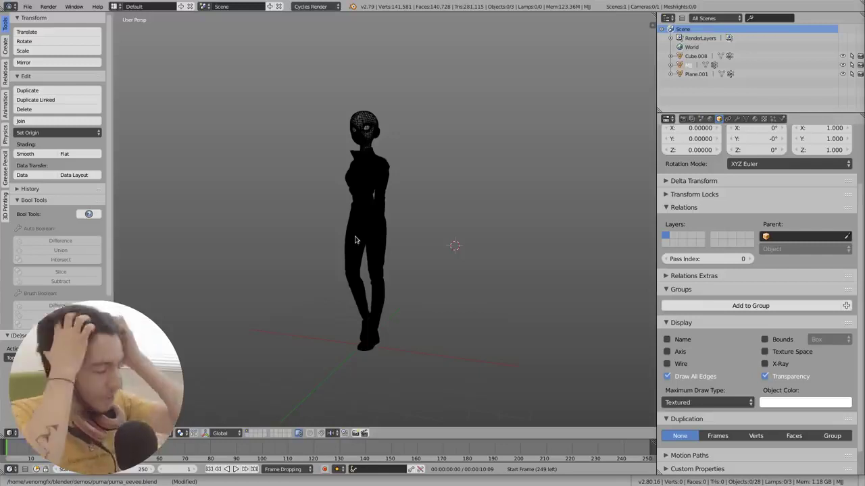
{"action": "scroll", "coordinate": [399, 226], "scroll_direction": "up", "scroll_amount": 8}
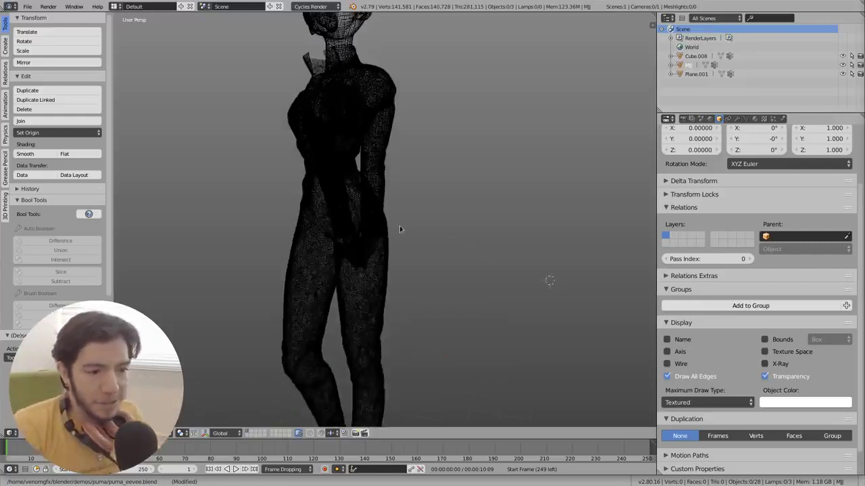
{"action": "scroll", "coordinate": [400, 247], "scroll_direction": "up", "scroll_amount": 4}
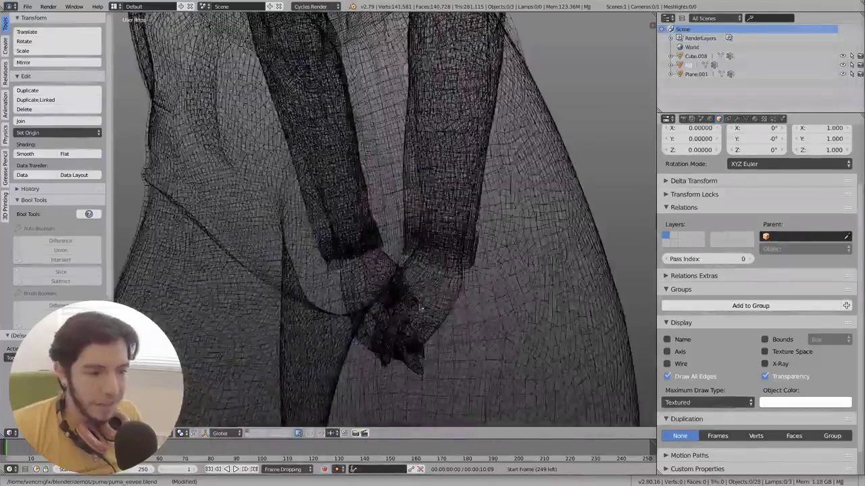
{"action": "middle_click_drag", "start_coordinate": [430, 143], "coordinate": [432, 162]}
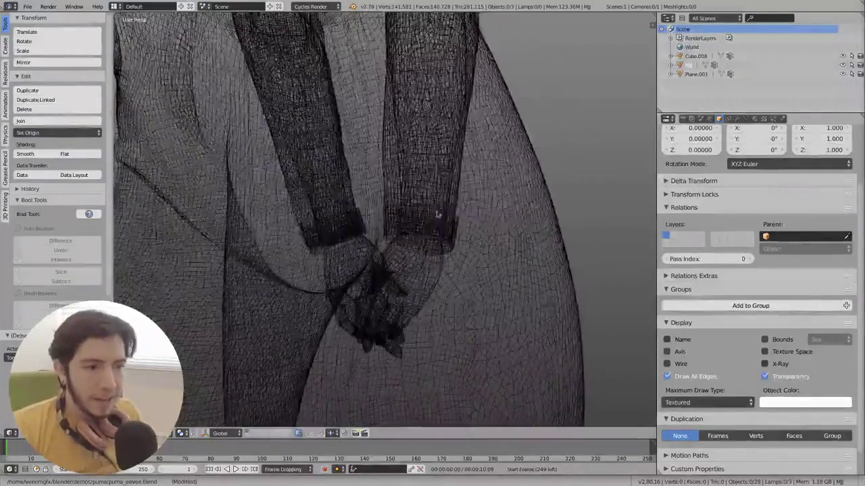
- Highlight the suit and body meshes, clear the selection, and examine the 2.79 wireframe around the torso and full figure
{"action": "key", "text": "a"}
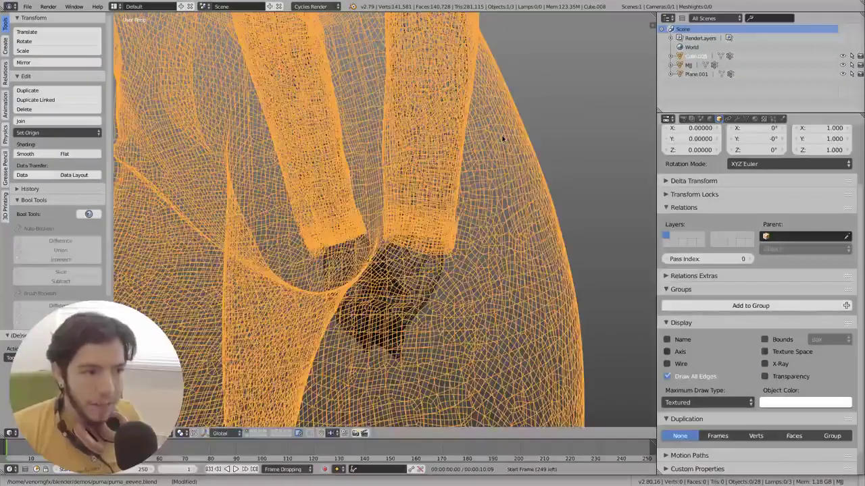
{"action": "right_click", "coordinate": [432, 271]}
{"action": "key", "text": "a"}
{"action": "scroll", "coordinate": [479, 233], "scroll_direction": "down", "scroll_amount": 8}
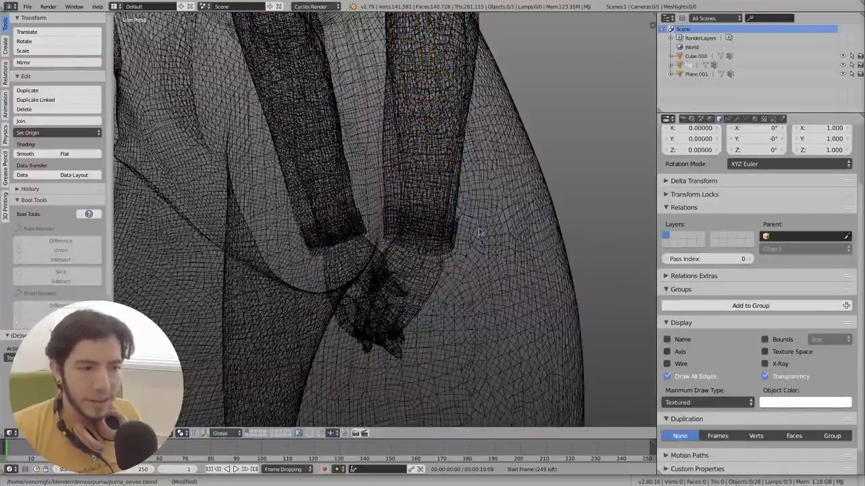
{"action": "middle_click_drag", "start_coordinate": [409, 203], "coordinate": [386, 228]}
{"action": "scroll", "coordinate": [385, 227], "scroll_direction": "up", "scroll_amount": 5}
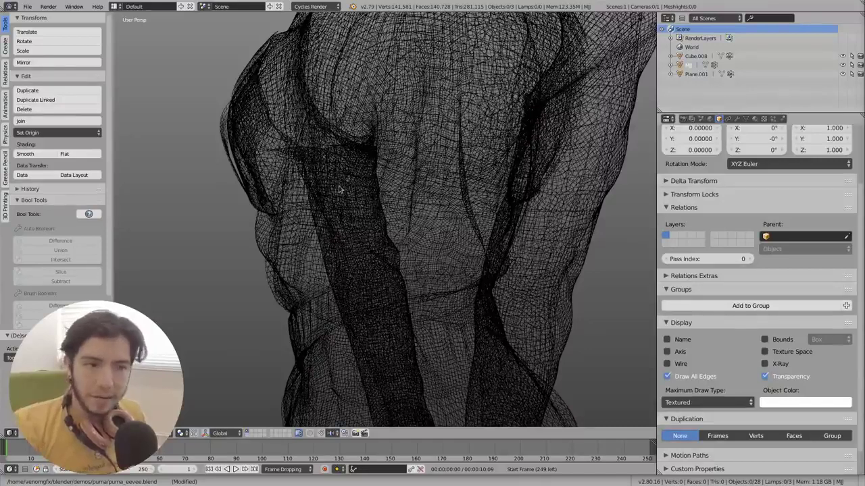
{"action": "scroll", "coordinate": [409, 202], "scroll_direction": "down", "scroll_amount": 8}
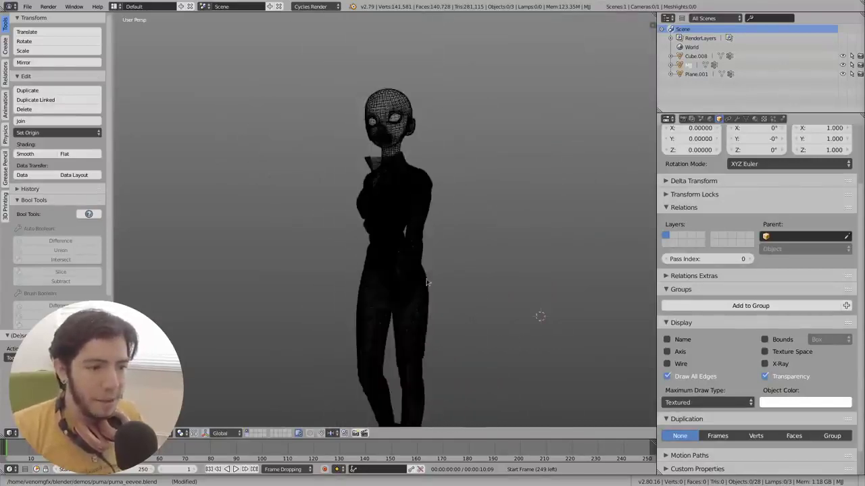
{"action": "middle_click_drag", "start_coordinate": [429, 283], "coordinate": [405, 213]}
{"action": "scroll", "coordinate": [406, 213], "scroll_direction": "down", "scroll_amount": 6}
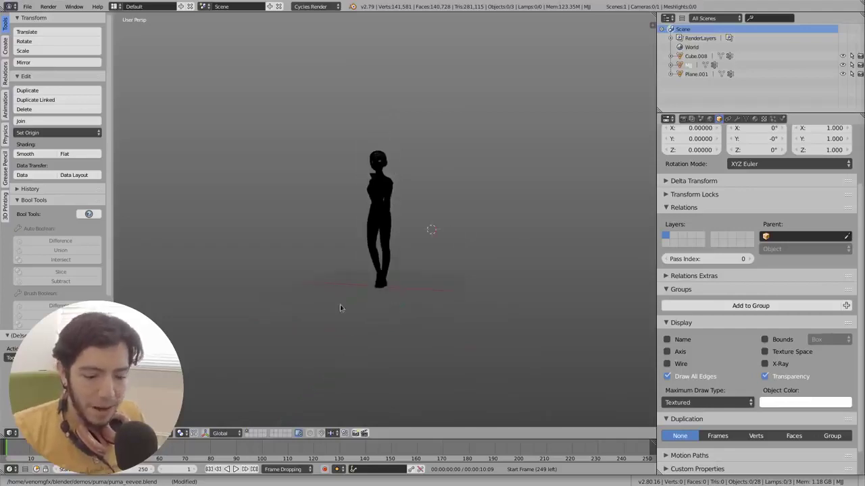
- Switch back to the Blender 2.80 window, select the suit mesh, and toggle the Wireframes overlay
{"action": "key", "text": "super"}
{"action": "left_click", "coordinate": [461, 304]}
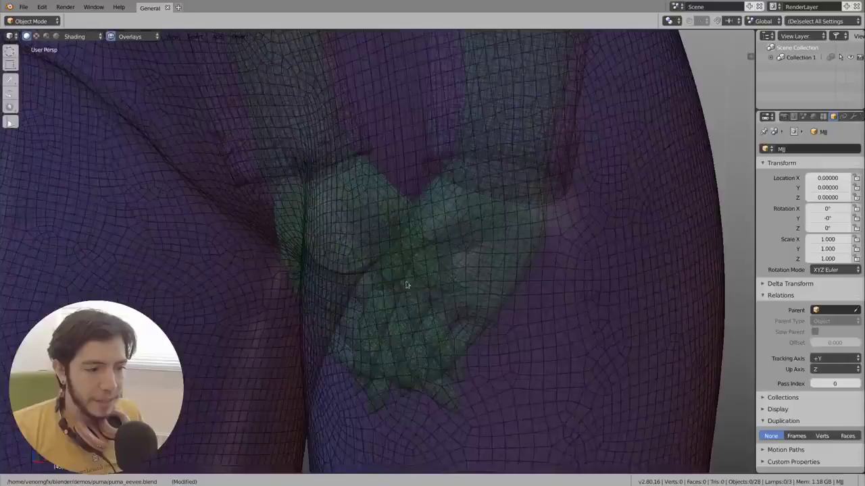
{"action": "left_click", "coordinate": [396, 223]}
{"action": "left_click", "coordinate": [124, 35]}
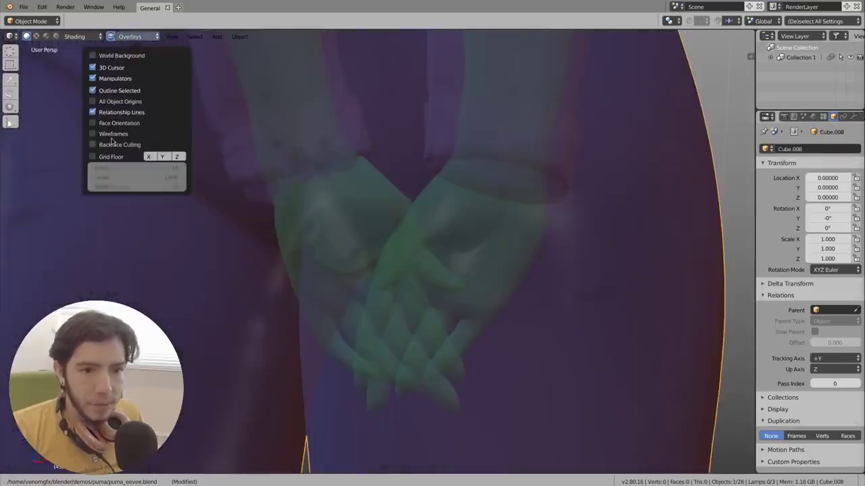
{"action": "left_click", "coordinate": [112, 140]}
- Inspect the selected suit mesh in X-ray on the full figure and along the legs
{"action": "scroll", "coordinate": [466, 277], "scroll_direction": "down", "scroll_amount": 5}
{"action": "scroll", "coordinate": [457, 290], "scroll_direction": "down", "scroll_amount": 5}
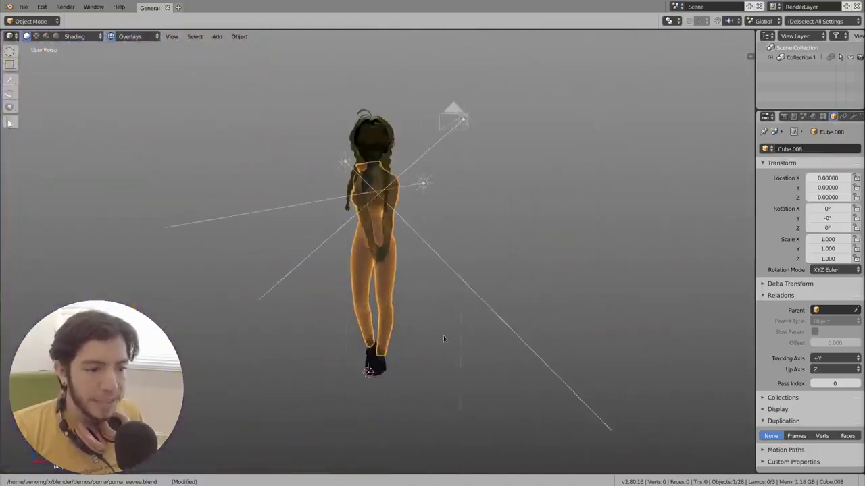
{"action": "middle_click_drag", "start_coordinate": [443, 335], "coordinate": [435, 290], "text": "shift"}
{"action": "scroll", "coordinate": [421, 319], "scroll_direction": "up", "scroll_amount": 4}
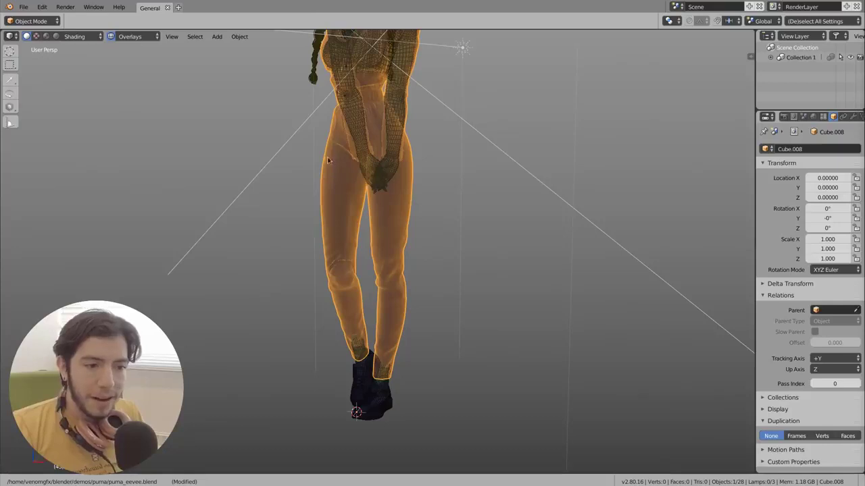
- Examine the selected suit's wireframe in X-ray on the upper body and close up around the waist
{"action": "middle_click_drag", "start_coordinate": [433, 160], "coordinate": [441, 332], "text": "shift"}
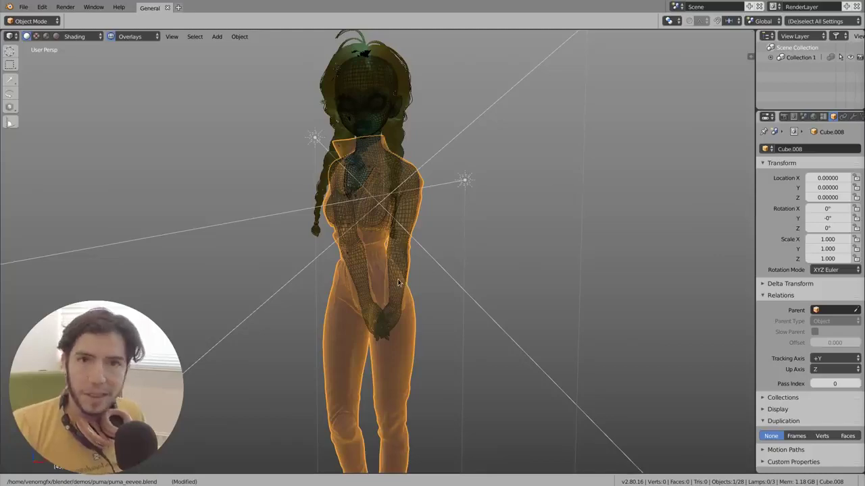
{"action": "middle_click_drag", "start_coordinate": [407, 296], "coordinate": [402, 183], "text": "ctrl"}
{"action": "scroll", "coordinate": [404, 169], "scroll_direction": "up", "scroll_amount": 6}
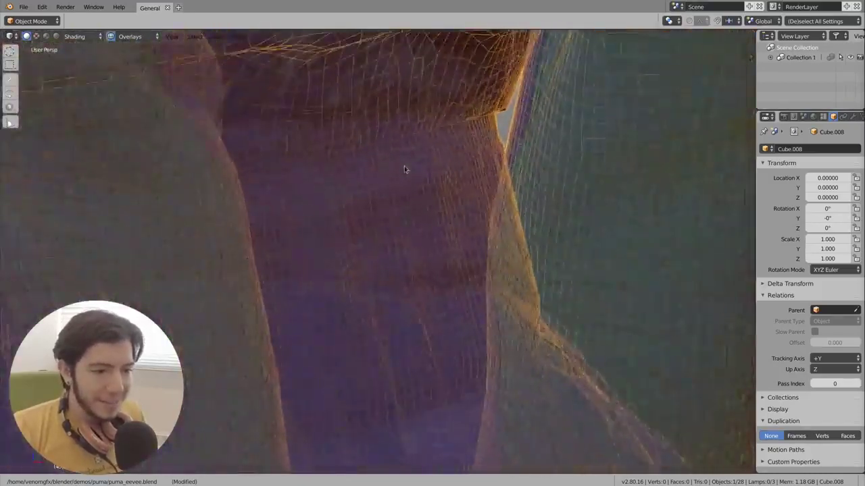
{"action": "scroll", "coordinate": [427, 246], "scroll_direction": "up", "scroll_amount": 5}
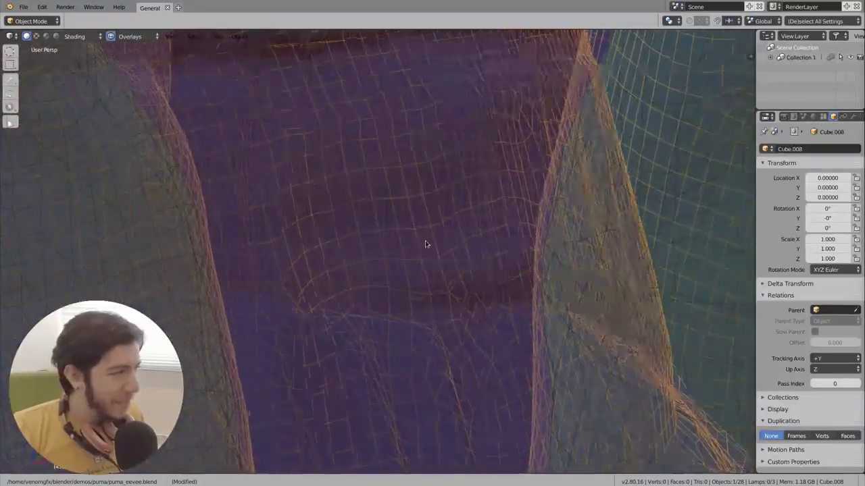
{"action": "scroll", "coordinate": [420, 155], "scroll_direction": "up", "scroll_amount": 3}
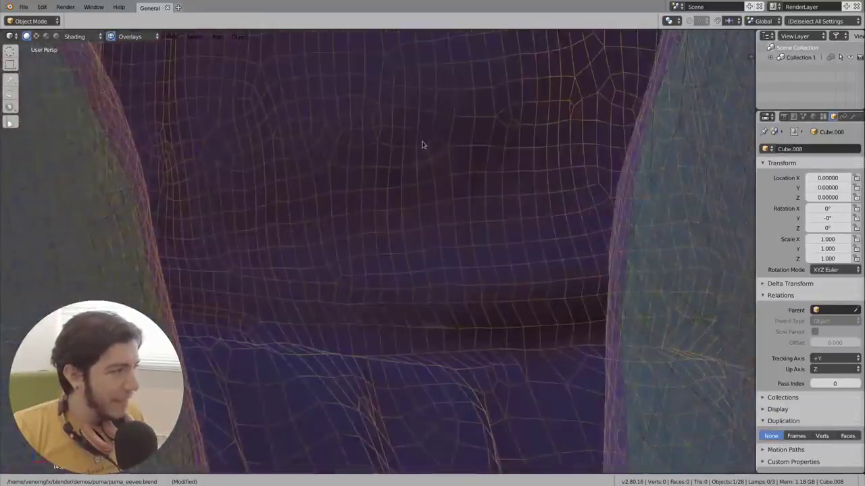
{"action": "scroll", "coordinate": [418, 202], "scroll_direction": "down", "scroll_amount": 4}
{"action": "scroll", "coordinate": [414, 271], "scroll_direction": "down", "scroll_amount": 7}
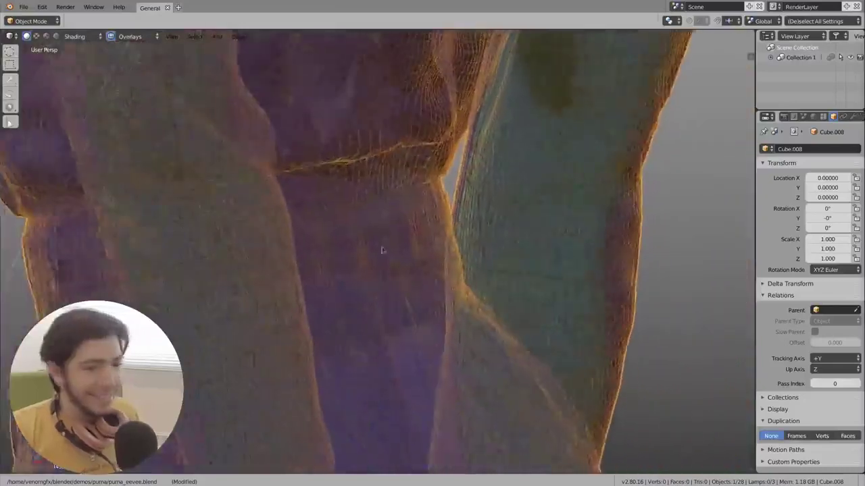
{"action": "scroll", "coordinate": [421, 336], "scroll_direction": "down", "scroll_amount": 6}
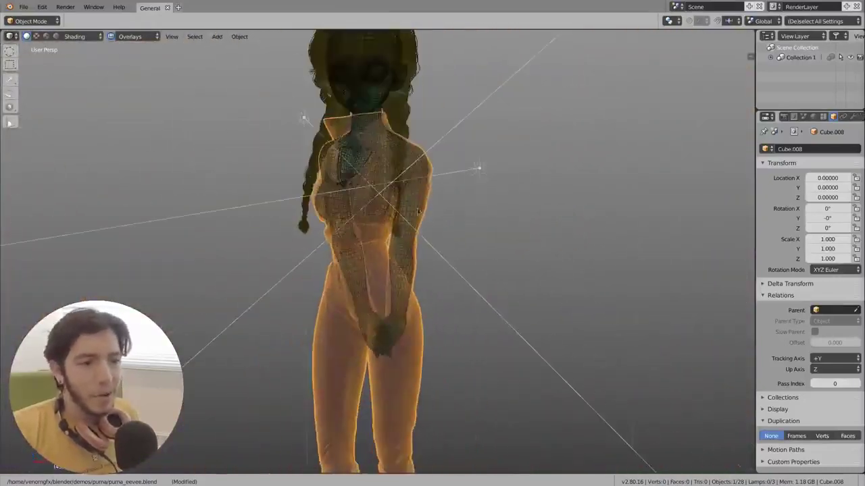
- Add the character's body mesh to the selection alongside the suit while X-ray is on
{"action": "middle_click_drag", "start_coordinate": [417, 210], "coordinate": [425, 250], "text": "shift"}
{"action": "scroll", "coordinate": [425, 250], "scroll_direction": "up", "scroll_amount": 3}
{"action": "right_click", "coordinate": [344, 173], "text": "shift"}
{"action": "middle_click_drag", "start_coordinate": [371, 115], "coordinate": [385, 187], "text": "shift"}
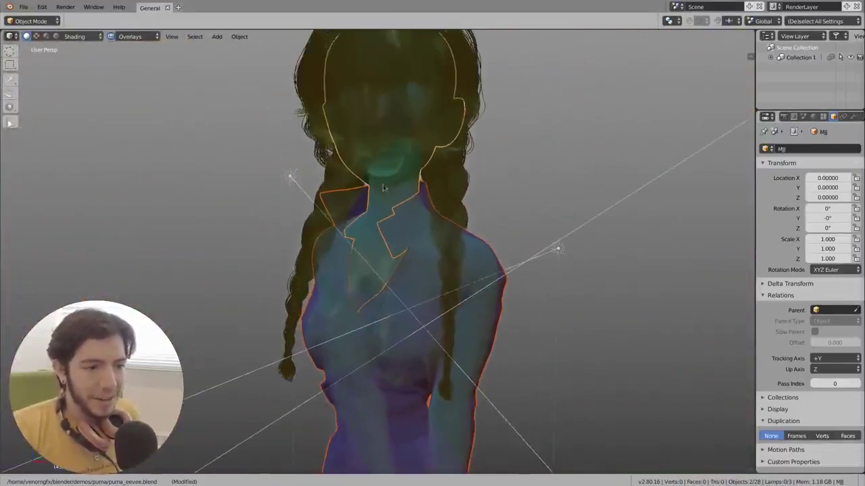
- Turn off X-ray display and select all objects in the scene
{"action": "middle_click_drag", "start_coordinate": [358, 149], "coordinate": [367, 176], "text": "shift"}
{"action": "key", "text": "alt+z"}
{"action": "key", "text": "a"}
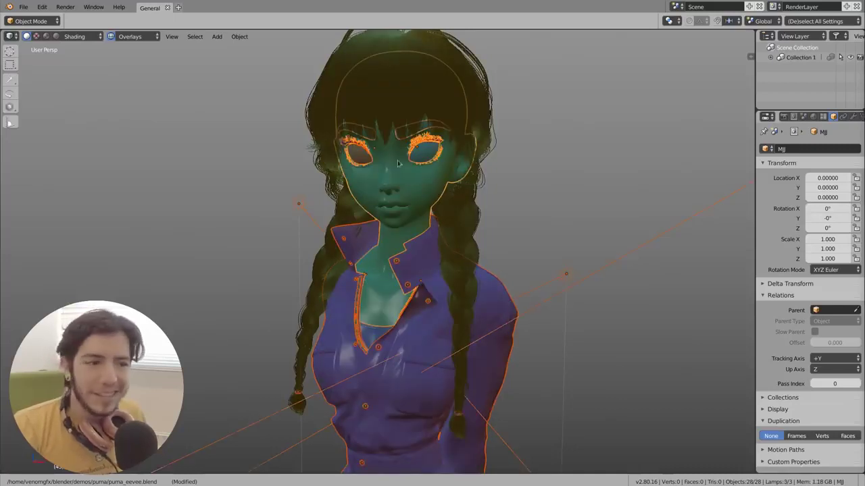
- Switch the viewport to Texture shading and enable the Wireframes overlay over the textured character
{"action": "left_click", "coordinate": [37, 36]}
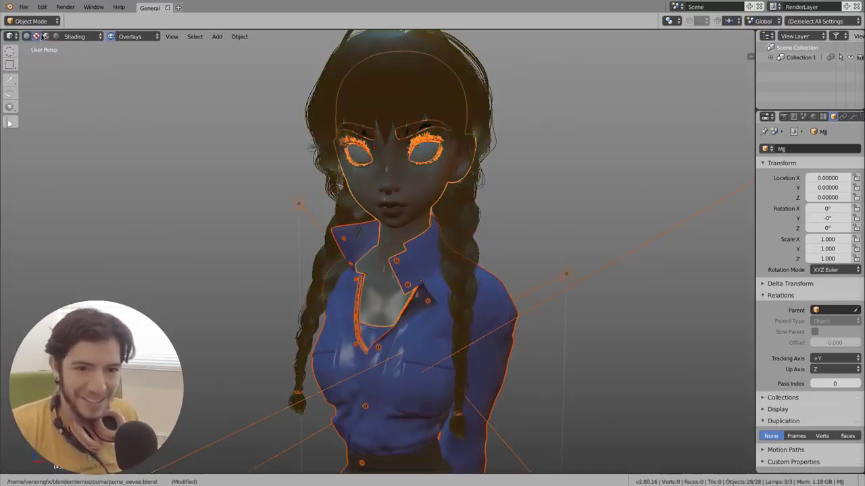
{"action": "left_click", "coordinate": [76, 37]}
{"action": "left_click", "coordinate": [139, 38]}
{"action": "left_click", "coordinate": [138, 37]}
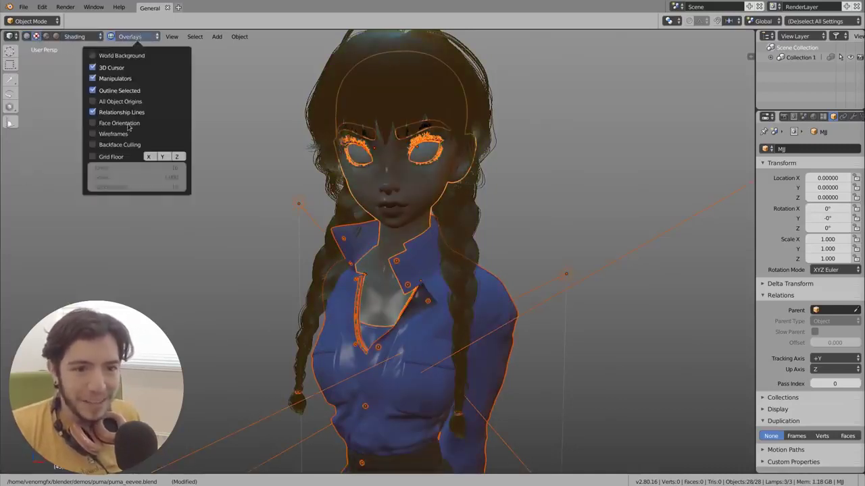
{"action": "left_click", "coordinate": [126, 134]}
{"action": "scroll", "coordinate": [451, 190], "scroll_direction": "down", "scroll_amount": 2}
{"action": "scroll", "coordinate": [393, 212], "scroll_direction": "up", "scroll_amount": 6}
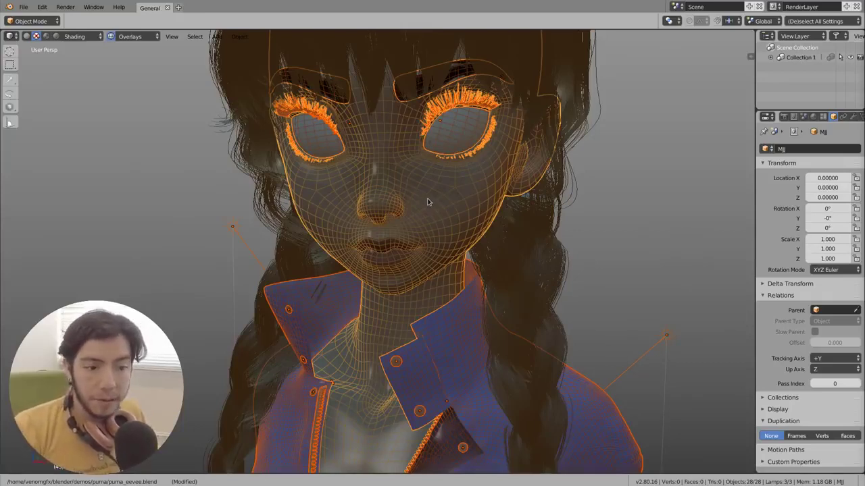
- Examine the wireframe overlay on the textured character from the face and torso down to the legs and shoes
{"action": "scroll", "coordinate": [428, 202], "scroll_direction": "down", "scroll_amount": 3}
{"action": "middle_click_drag", "start_coordinate": [491, 371], "coordinate": [460, 191], "text": "shift"}
{"action": "middle_click_drag", "start_coordinate": [428, 399], "coordinate": [412, 230], "text": "shift"}
{"action": "middle_click_drag", "start_coordinate": [372, 88], "coordinate": [388, 277], "text": "shift"}
{"action": "middle_click_drag", "start_coordinate": [389, 317], "coordinate": [369, 230], "text": "ctrl"}
{"action": "middle_click_drag", "start_coordinate": [434, 224], "coordinate": [453, 273], "text": "ctrl"}
{"action": "scroll", "coordinate": [459, 291], "scroll_direction": "down", "scroll_amount": 3}
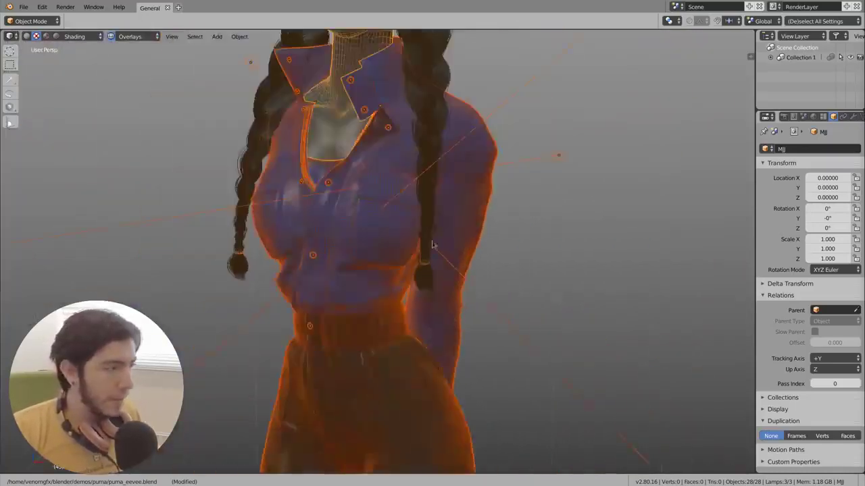
{"action": "scroll", "coordinate": [465, 298], "scroll_direction": "down", "scroll_amount": 5, "text": "shift"}
{"action": "scroll", "coordinate": [449, 213], "scroll_direction": "down", "scroll_amount": 8, "text": "shift"}
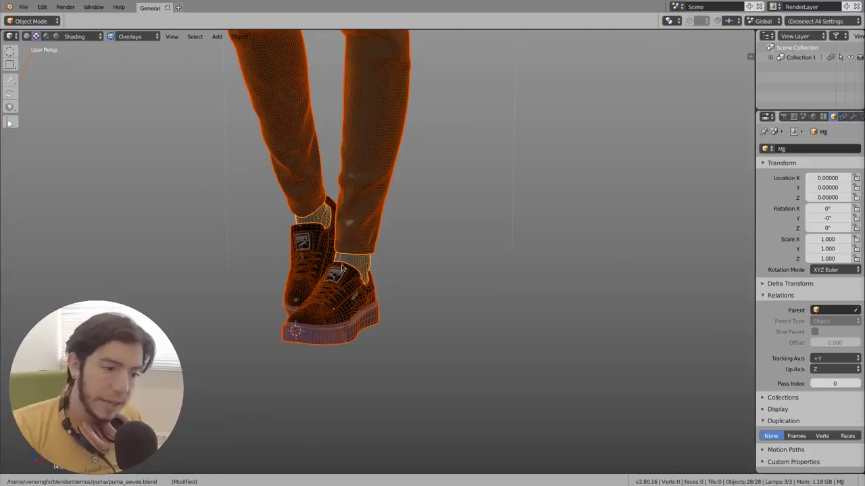
- Inspect the wireframe overlay around the shoes and ankle, and along the back of the legs, hands and torso
{"action": "middle_click_drag", "start_coordinate": [365, 302], "coordinate": [531, 283]}
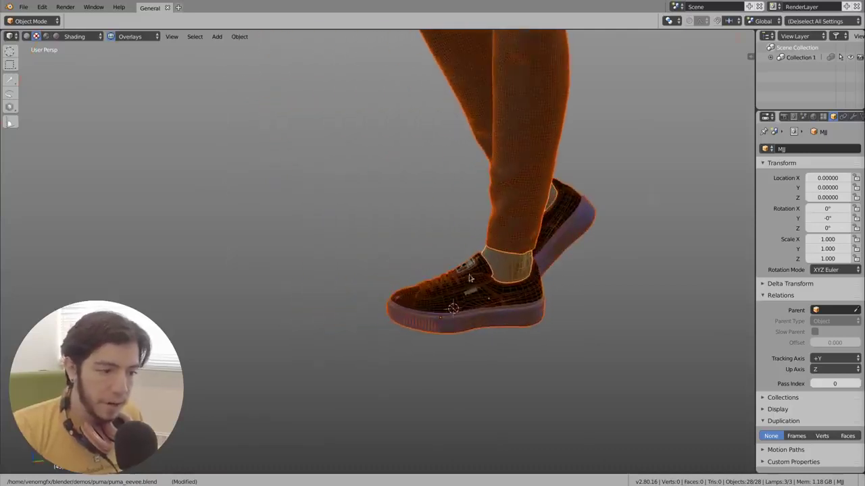
{"action": "scroll", "coordinate": [531, 283], "scroll_direction": "up", "scroll_amount": 5}
{"action": "scroll", "coordinate": [447, 256], "scroll_direction": "down", "scroll_amount": 8}
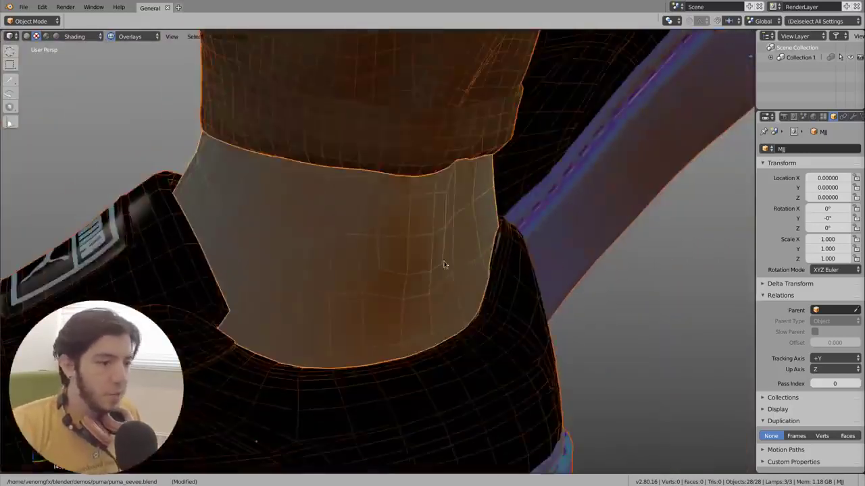
{"action": "middle_click_drag", "start_coordinate": [402, 281], "coordinate": [321, 264]}
{"action": "middle_click_drag", "start_coordinate": [420, 190], "coordinate": [417, 381], "text": "shift"}
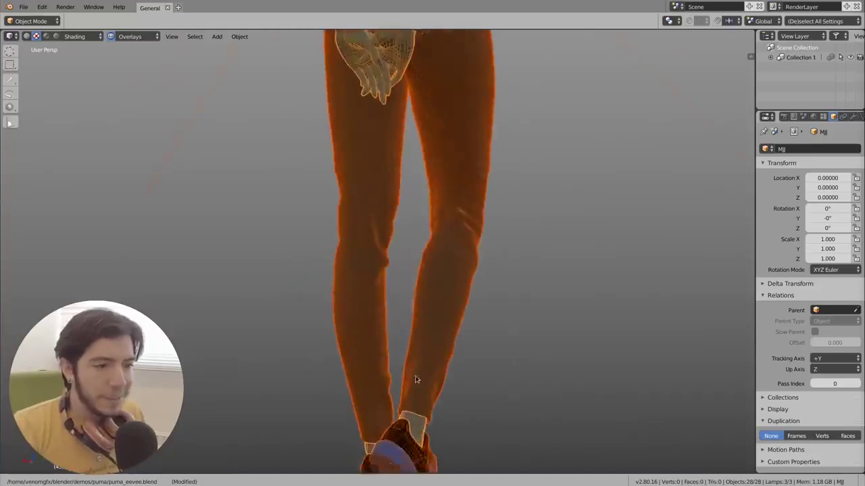
{"action": "middle_click_drag", "start_coordinate": [446, 94], "coordinate": [448, 328], "text": "shift"}
{"action": "middle_click_drag", "start_coordinate": [419, 220], "coordinate": [423, 283], "text": "shift"}
{"action": "scroll", "coordinate": [421, 278], "scroll_direction": "down", "scroll_amount": 5}
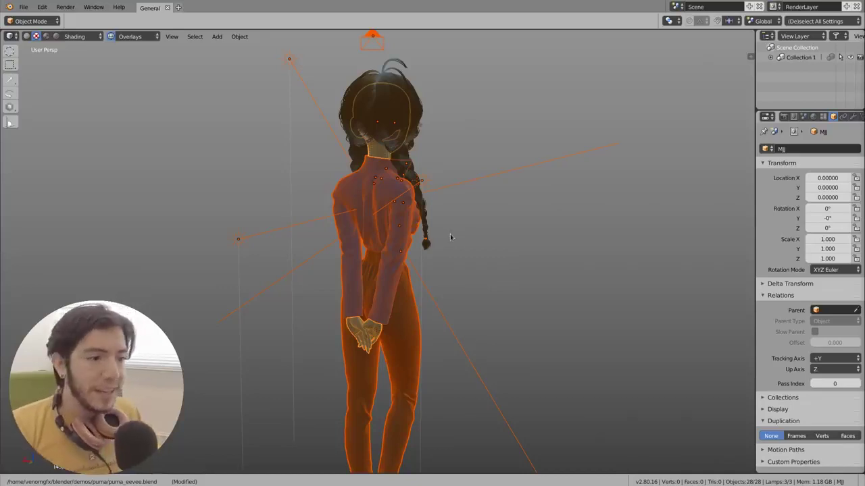
{"action": "middle_click_drag", "start_coordinate": [451, 239], "coordinate": [436, 276]}
- Examine the wireframe over the textured head from the front and side, including a close view of the eye and lashes
{"action": "scroll", "coordinate": [451, 313], "scroll_direction": "up", "scroll_amount": 5}
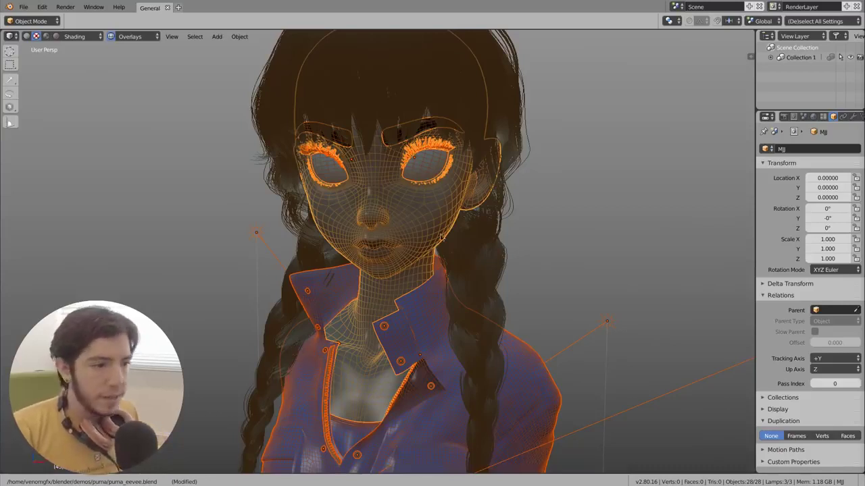
{"action": "middle_click_drag", "start_coordinate": [470, 186], "coordinate": [444, 318], "text": "shift"}
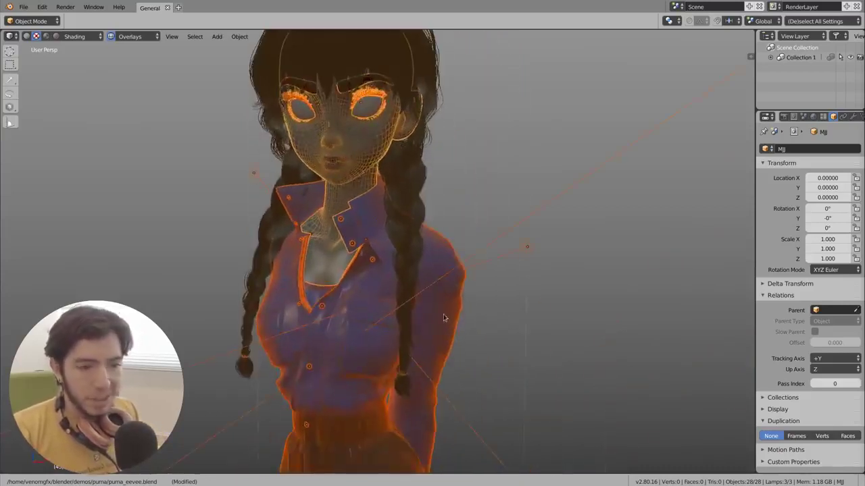
{"action": "scroll", "coordinate": [363, 300], "scroll_direction": "down", "scroll_amount": 4}
{"action": "middle_click_drag", "start_coordinate": [384, 341], "coordinate": [412, 310]}
{"action": "scroll", "coordinate": [419, 300], "scroll_direction": "up", "scroll_amount": 5}
{"action": "scroll", "coordinate": [425, 295], "scroll_direction": "up", "scroll_amount": 8}
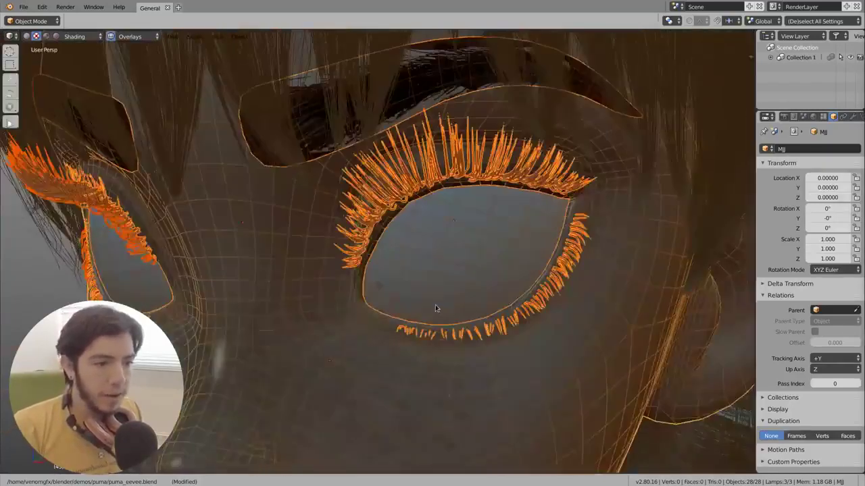
{"action": "scroll", "coordinate": [435, 304], "scroll_direction": "down", "scroll_amount": 3}
{"action": "middle_click_drag", "start_coordinate": [370, 387], "coordinate": [379, 301]}
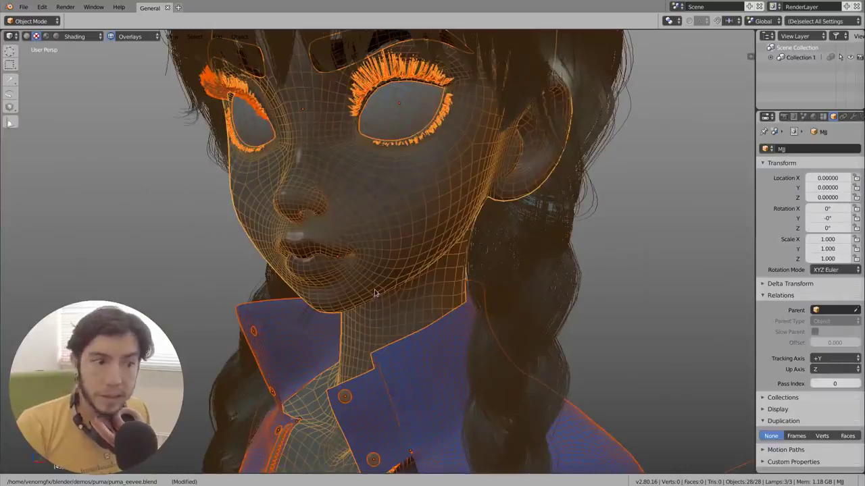
{"action": "scroll", "coordinate": [376, 293], "scroll_direction": "down", "scroll_amount": 6}
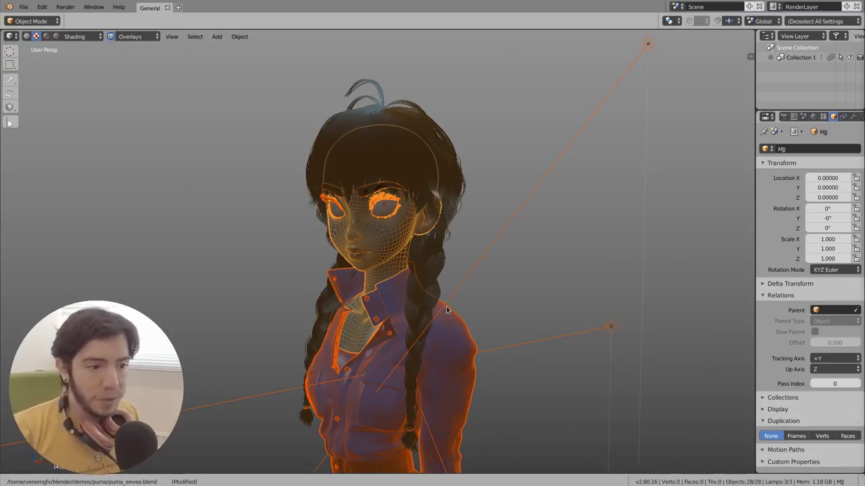
{"action": "middle_click_drag", "start_coordinate": [451, 301], "coordinate": [473, 295]}
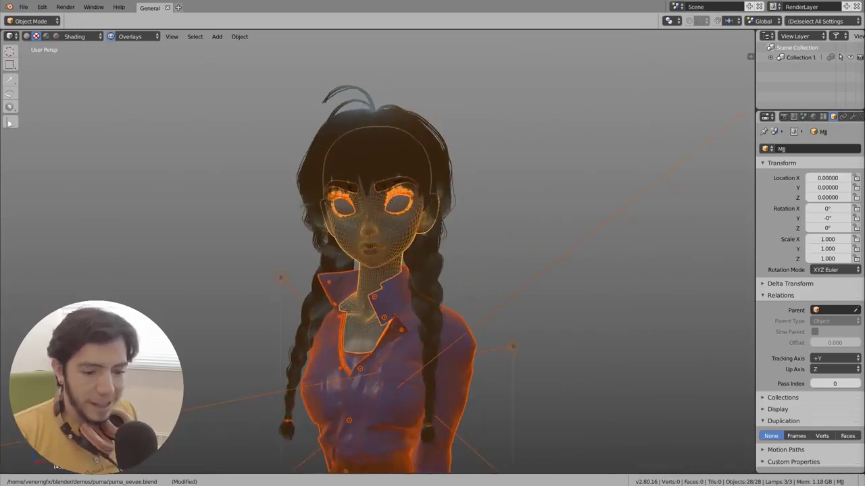
- Toggle the Wireframes overlay off and back on, and compare its look on the textured face, collar and upper body
{"action": "left_click", "coordinate": [125, 38]}
{"action": "left_click", "coordinate": [122, 135]}
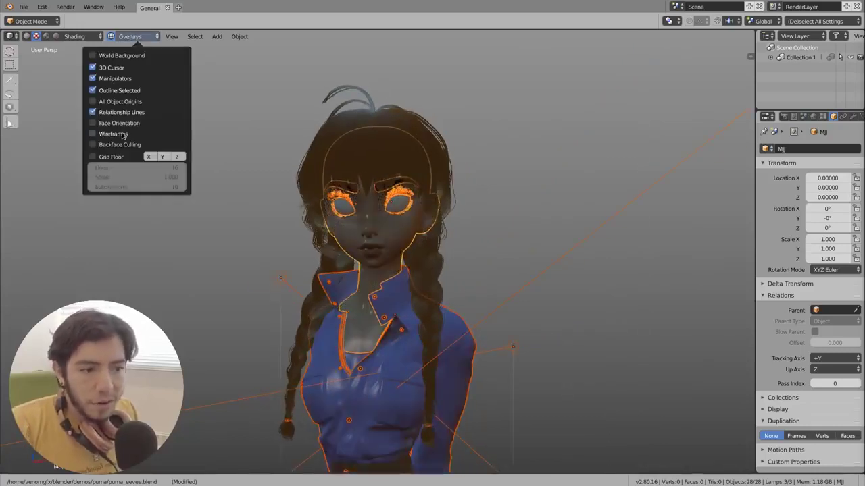
{"action": "left_click", "coordinate": [122, 135]}
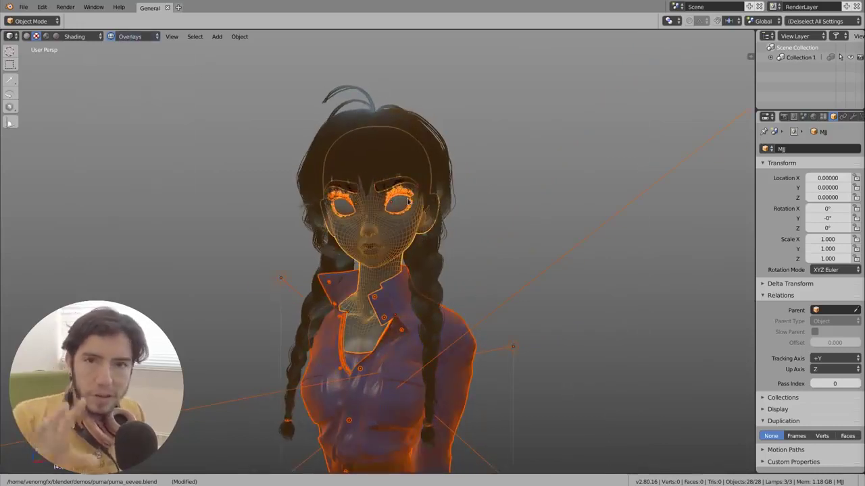
{"action": "middle_click_drag", "start_coordinate": [408, 201], "coordinate": [358, 206]}
{"action": "scroll", "coordinate": [423, 260], "scroll_direction": "up", "scroll_amount": 5}
{"action": "middle_click_drag", "start_coordinate": [429, 338], "coordinate": [437, 173], "text": "shift"}
{"action": "middle_click_drag", "start_coordinate": [322, 195], "coordinate": [344, 196]}
{"action": "scroll", "coordinate": [304, 236], "scroll_direction": "down", "scroll_amount": 4}
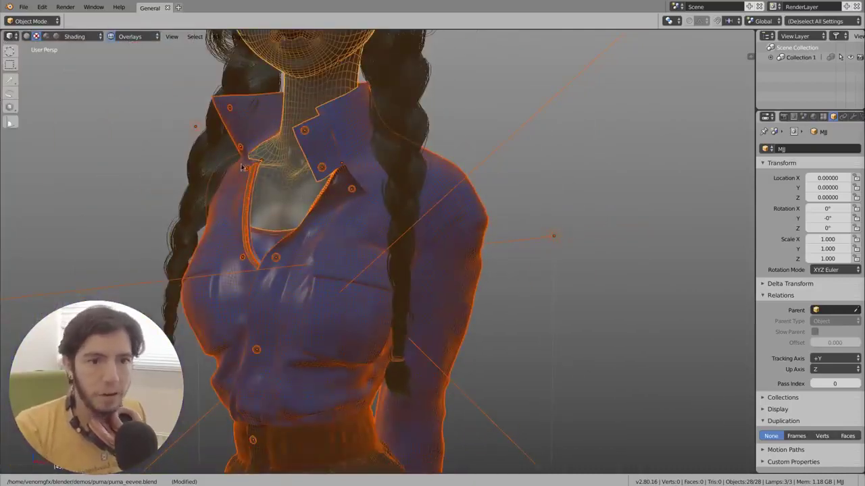
{"action": "scroll", "coordinate": [218, 161], "scroll_direction": "down", "scroll_amount": 5}
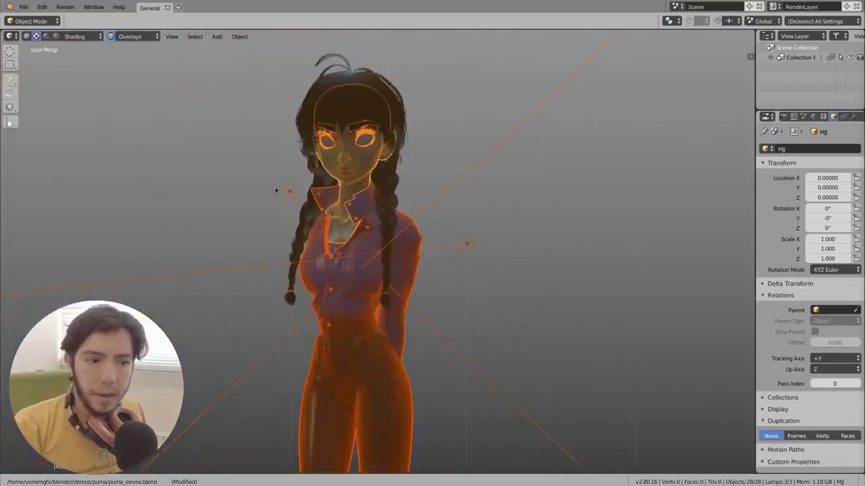
{"action": "scroll", "coordinate": [484, 236], "scroll_direction": "up", "scroll_amount": 3}
- Switch to the Blender 2.79 window, shrink it, and move it aside with its wireframe character enlarged
{"action": "key", "text": "super"}
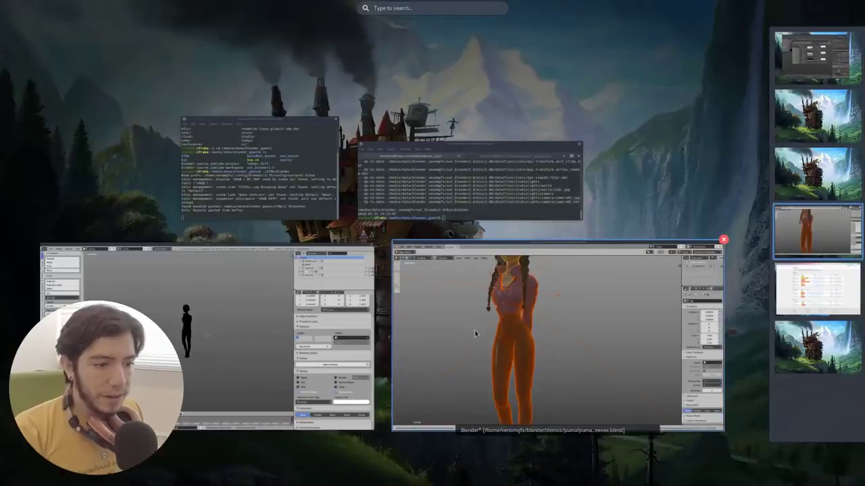
{"action": "left_click", "coordinate": [281, 324]}
{"action": "middle_click_drag", "start_coordinate": [579, 192], "coordinate": [295, 200], "text": "super"}
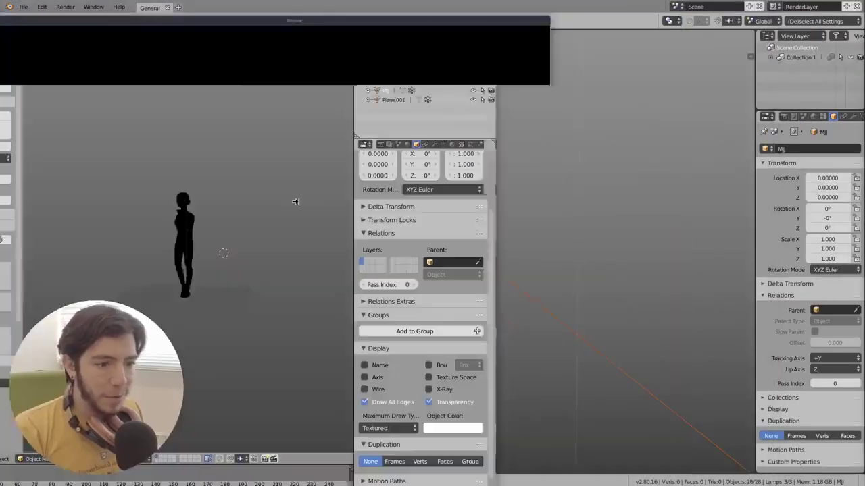
{"action": "scroll", "coordinate": [211, 276], "scroll_direction": "up", "scroll_amount": 5}
{"action": "left_click_drag", "start_coordinate": [211, 275], "coordinate": [121, 262], "text": "super"}
- Bring the Blender 2.80 window forward, narrow it to sit beside the 2.79 window, and frame the full figure
{"action": "left_click", "coordinate": [543, 207]}
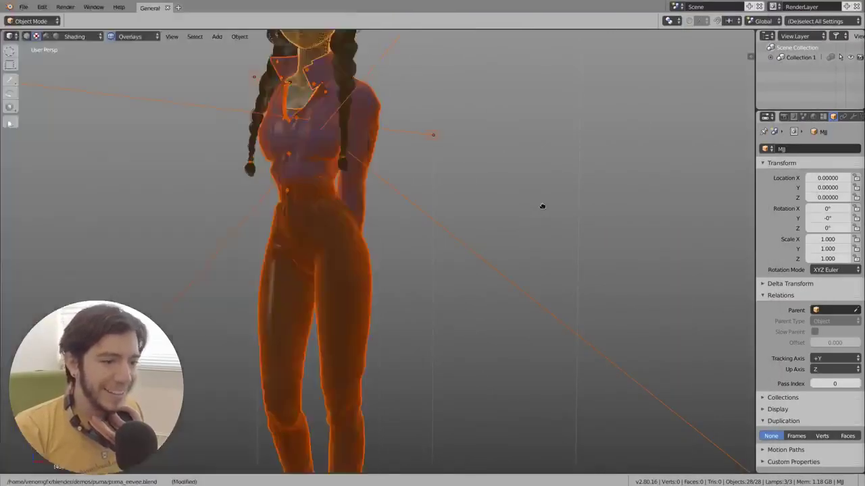
{"action": "middle_click_drag", "start_coordinate": [95, 226], "coordinate": [591, 240], "text": "super"}
{"action": "scroll", "coordinate": [681, 249], "scroll_direction": "down", "scroll_amount": 5}
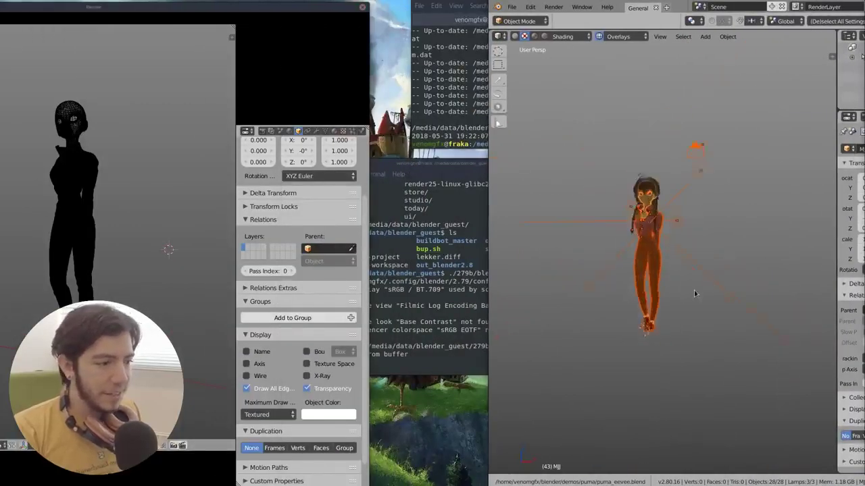
{"action": "scroll", "coordinate": [694, 290], "scroll_direction": "up", "scroll_amount": 6}
{"action": "middle_click_drag", "start_coordinate": [717, 237], "coordinate": [774, 157], "text": "shift"}
{"action": "scroll", "coordinate": [743, 265], "scroll_direction": "down", "scroll_amount": 1}
{"action": "scroll", "coordinate": [743, 265], "scroll_direction": "down", "scroll_amount": 3}
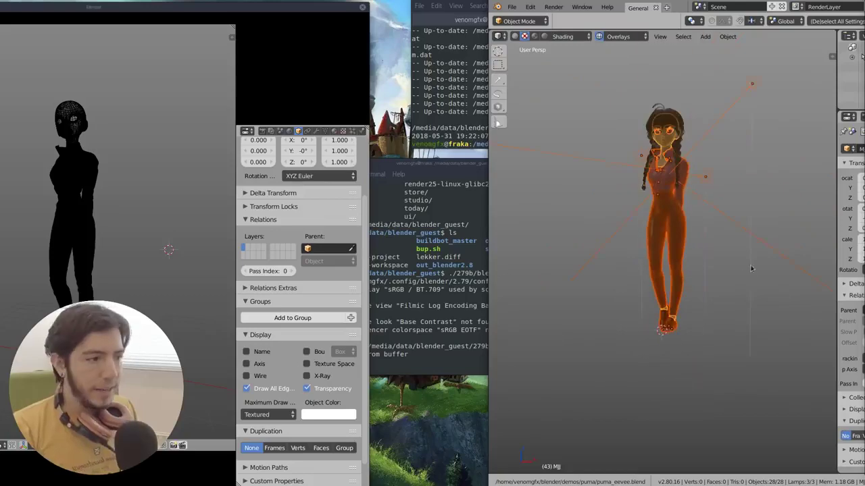
- Move the Blender 2.80 window back over the 2.79 window and enlarge it to fill the screen
{"action": "left_click_drag", "start_coordinate": [271, 261], "coordinate": [445, 249], "text": "super"}
{"action": "left_click_drag", "start_coordinate": [712, 282], "coordinate": [224, 266], "text": "super"}
{"action": "right_click_drag", "start_coordinate": [278, 369], "coordinate": [745, 378], "text": "super"}
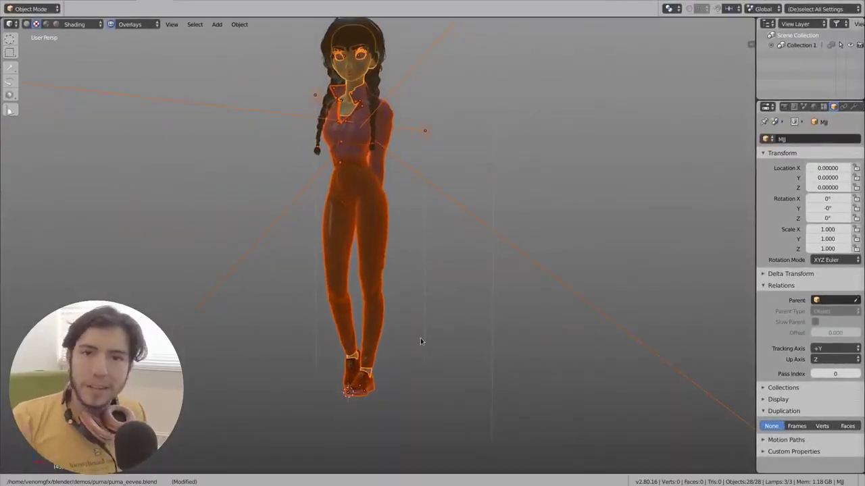
- Open a new Chrome browser window over Blender
{"action": "key", "text": "super"}
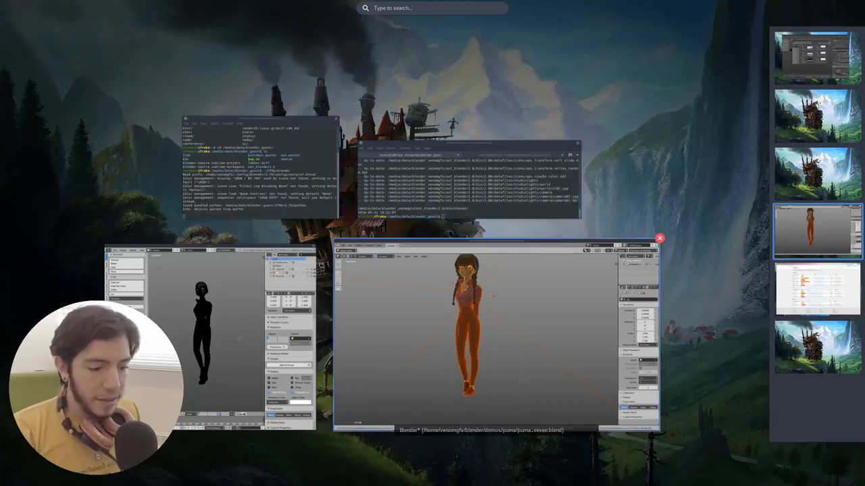
{"action": "right_click", "coordinate": [392, 484]}
{"action": "left_click", "coordinate": [405, 429]}
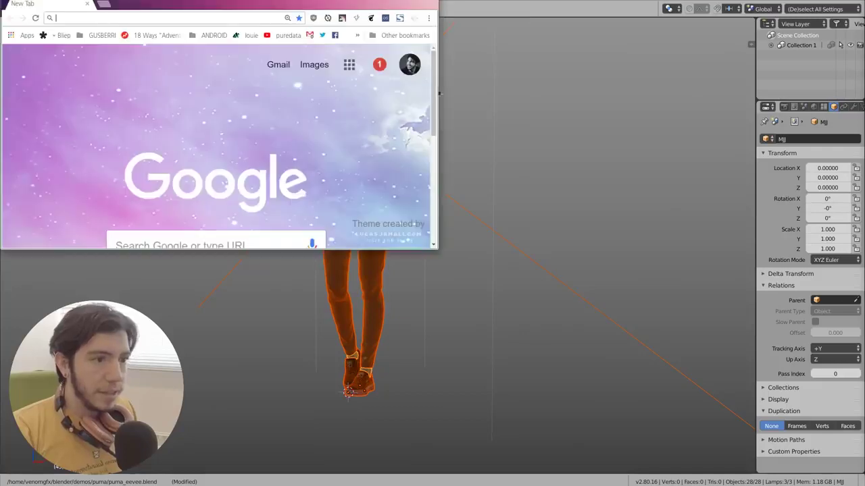
- Load devtalk.blender.org in a new tab and enlarge the browser window to cover most of the screen
{"action": "key", "text": "ctrl+t"}
{"action": "type", "text": "devtalk.blender.org"}
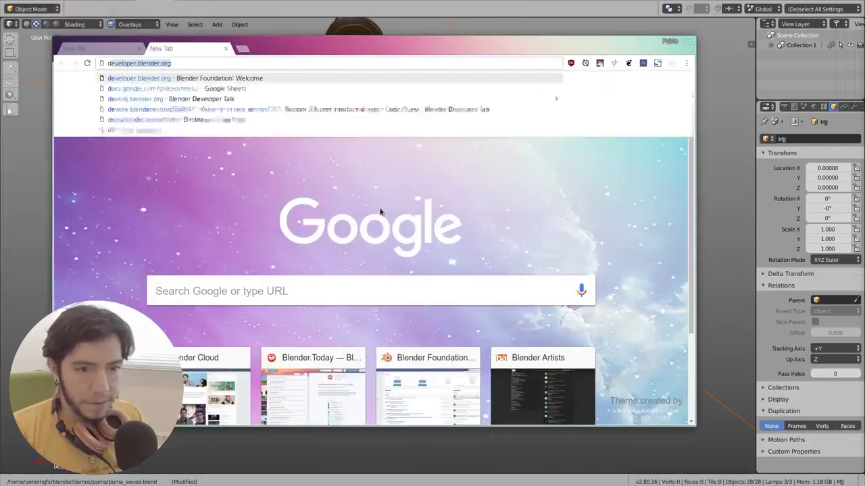
{"action": "key", "text": "Return"}
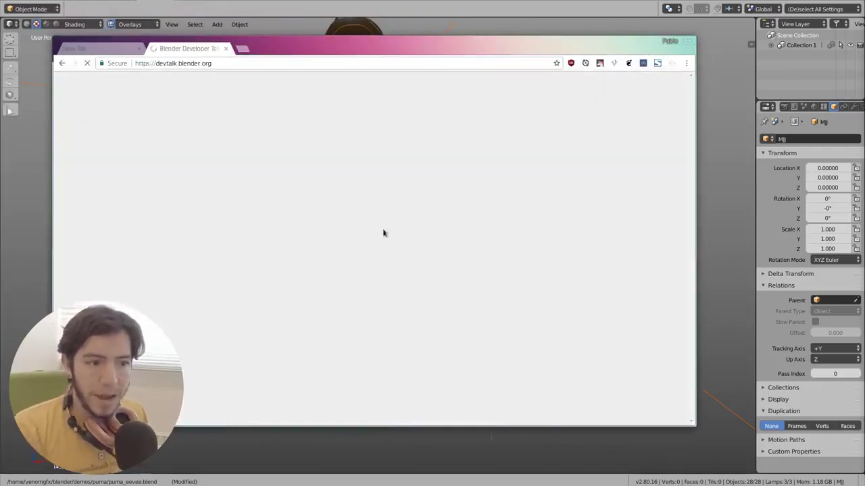
{"action": "right_click_drag", "start_coordinate": [653, 363], "coordinate": [751, 428], "text": "super"}
{"action": "left_click_drag", "start_coordinate": [751, 428], "coordinate": [616, 342], "text": "super"}
{"action": "right_click_drag", "start_coordinate": [615, 341], "coordinate": [685, 365], "text": "super"}
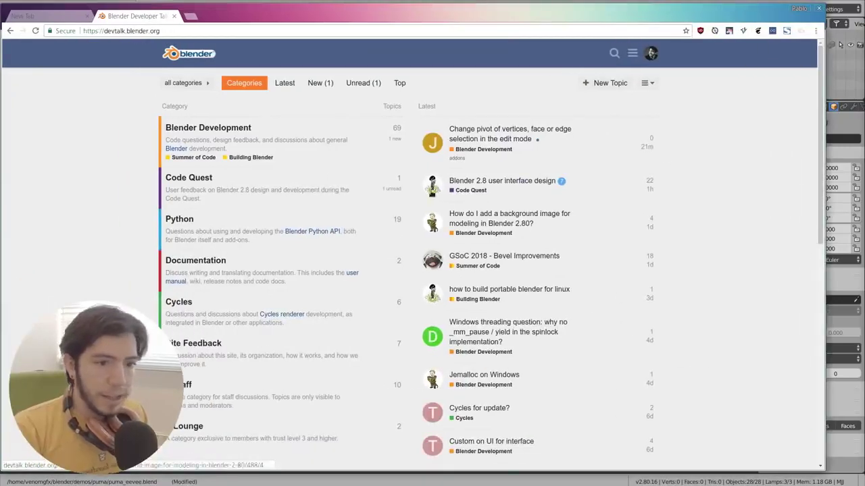
- Open the "Blender 2.8 user interface design" topic in the Code Quest category and view its opening post
{"action": "left_click", "coordinate": [191, 178]}
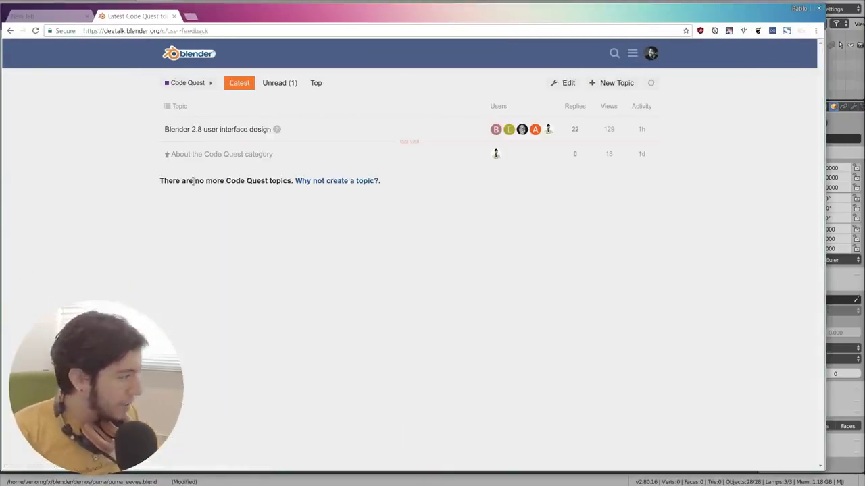
{"action": "left_click", "coordinate": [216, 130]}
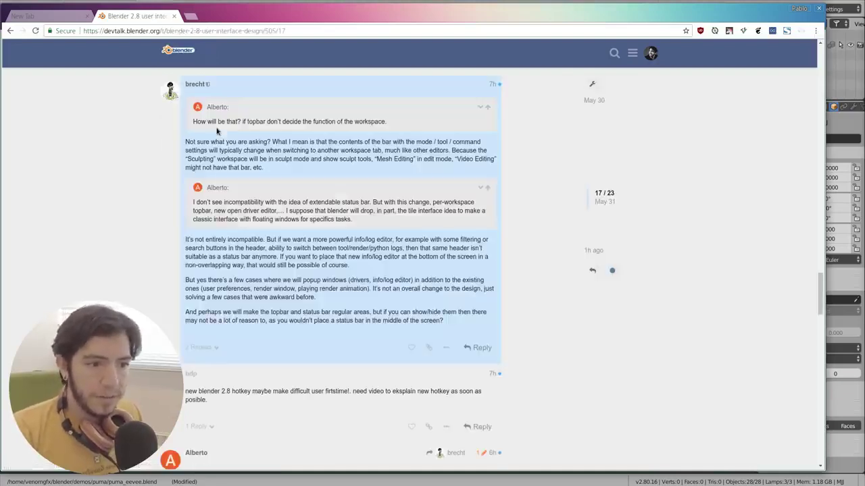
{"action": "scroll", "coordinate": [447, 231], "scroll_direction": "down", "scroll_amount": 6}
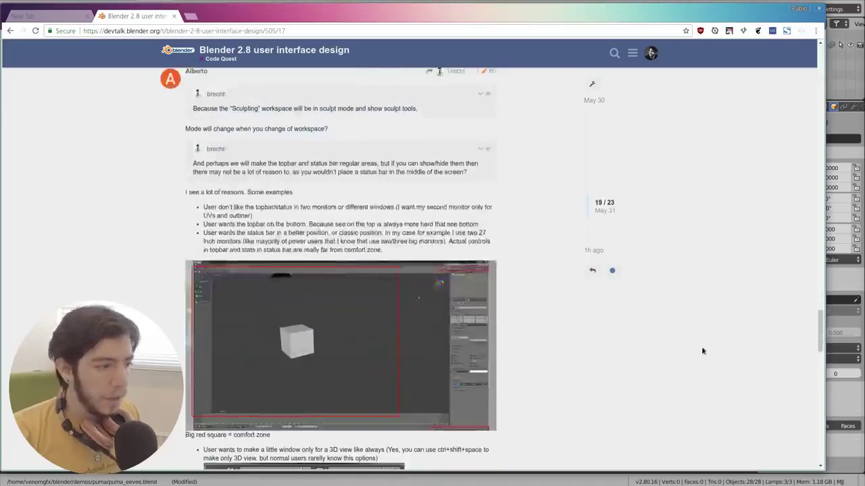
{"action": "left_click_drag", "start_coordinate": [818, 368], "coordinate": [807, 57]}
{"action": "scroll", "coordinate": [615, 348], "scroll_direction": "down", "scroll_amount": 2}
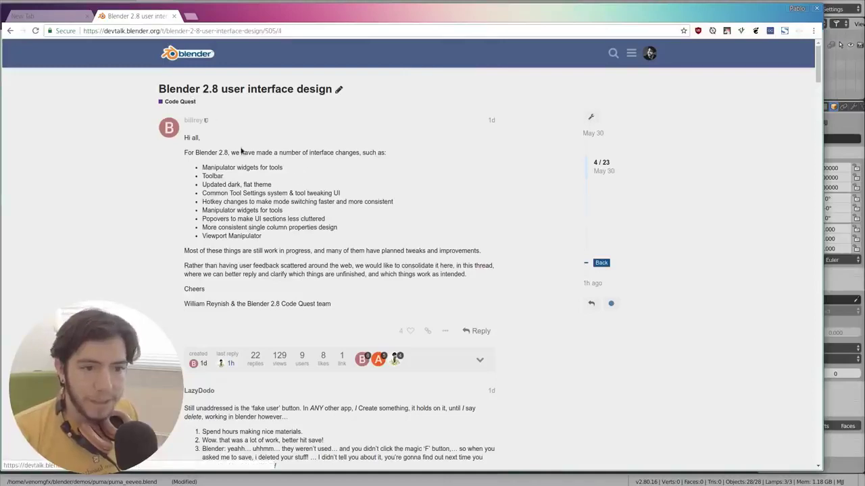
- Return to the Code Quest topic list, reopen the user interface design topic, and close the unused New Tab page
{"action": "key", "text": "alt+Left"}
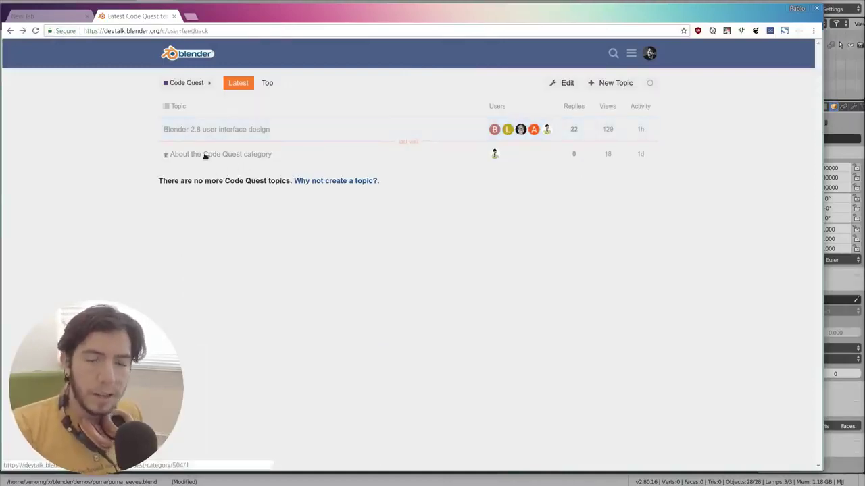
{"action": "left_click", "coordinate": [232, 133]}
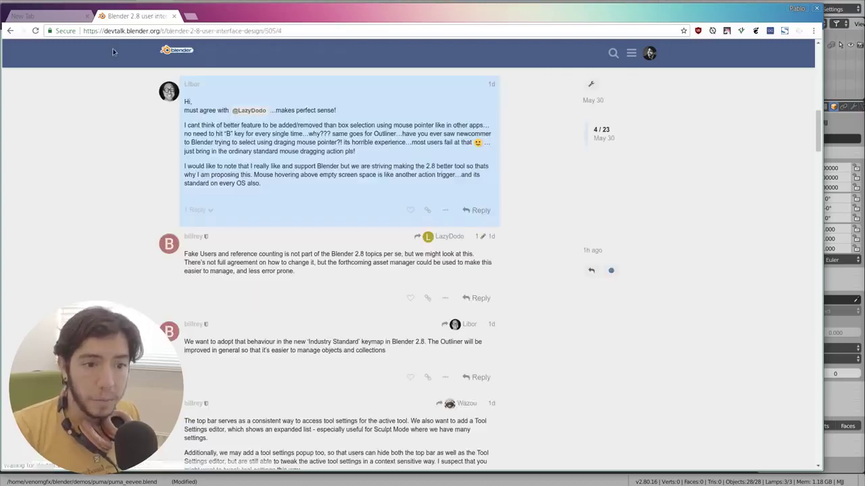
{"action": "middle_click", "coordinate": [41, 17]}
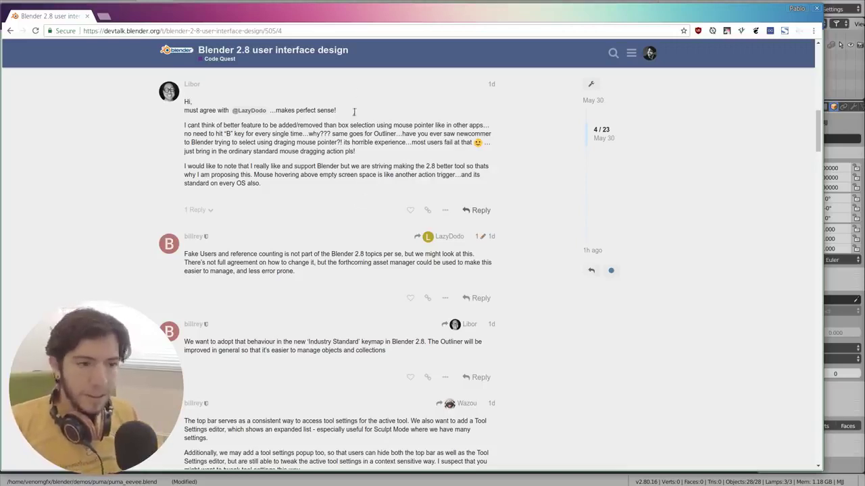
- Switch back to Blender 2.80 and deselect all objects in the character scene
{"action": "key", "text": "alt+Tab"}
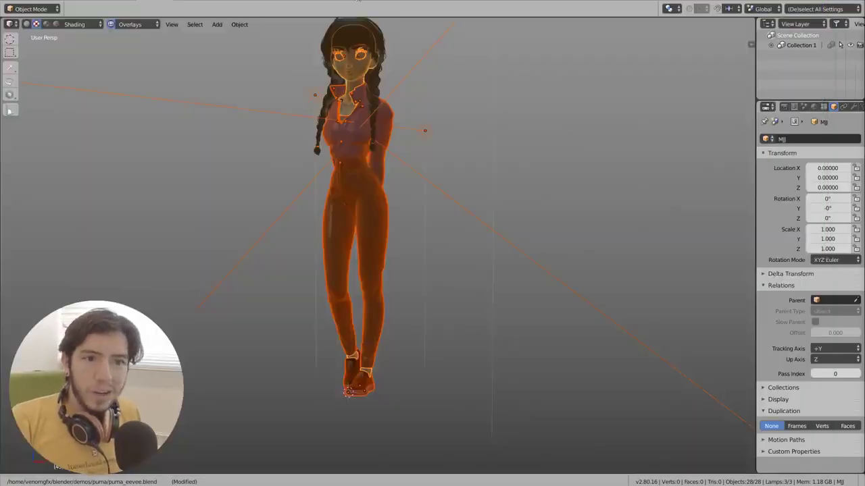
{"action": "scroll", "coordinate": [426, 184], "scroll_direction": "up", "scroll_amount": 2}
{"action": "scroll", "coordinate": [426, 184], "scroll_direction": "down", "scroll_amount": 2}
{"action": "scroll", "coordinate": [468, 240], "scroll_direction": "up", "scroll_amount": 5}
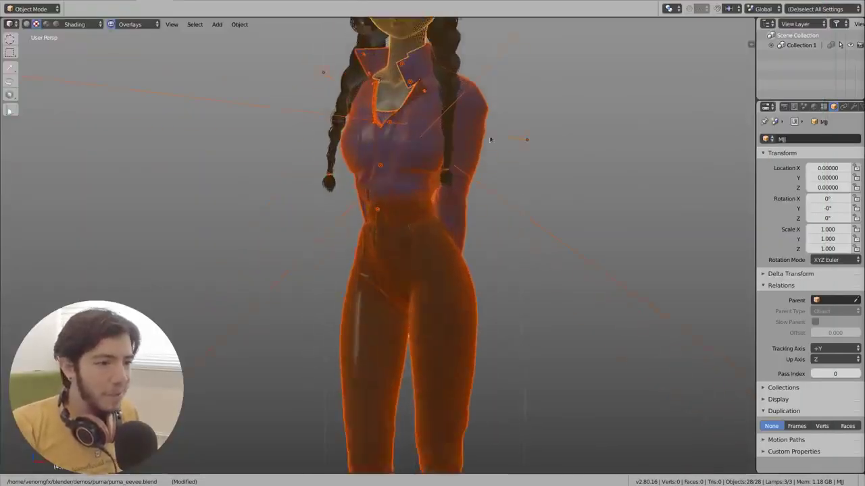
{"action": "key", "text": "alt+a"}
- Frame the character's head and collar in close-up and widen the Outliner and Properties editors
{"action": "scroll", "coordinate": [419, 251], "scroll_direction": "up", "scroll_amount": 4}
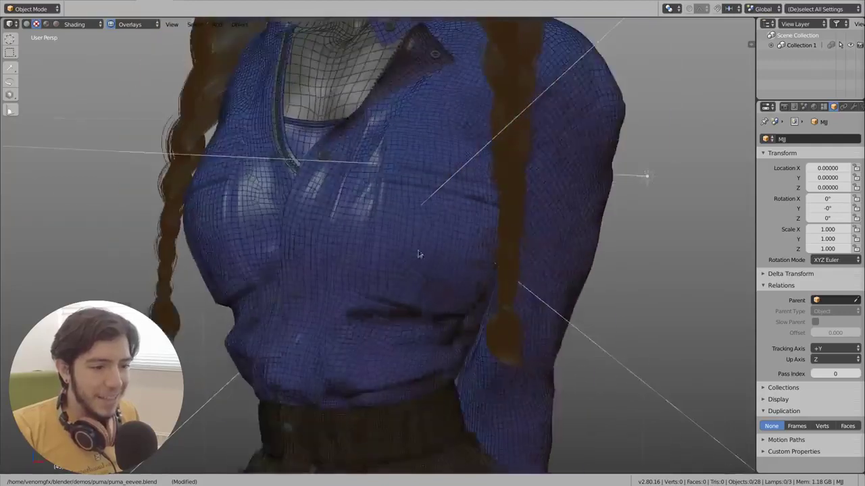
{"action": "middle_click_drag", "start_coordinate": [436, 273], "coordinate": [426, 466], "text": "shift"}
{"action": "middle_click_drag", "start_coordinate": [423, 160], "coordinate": [416, 301], "text": "shift"}
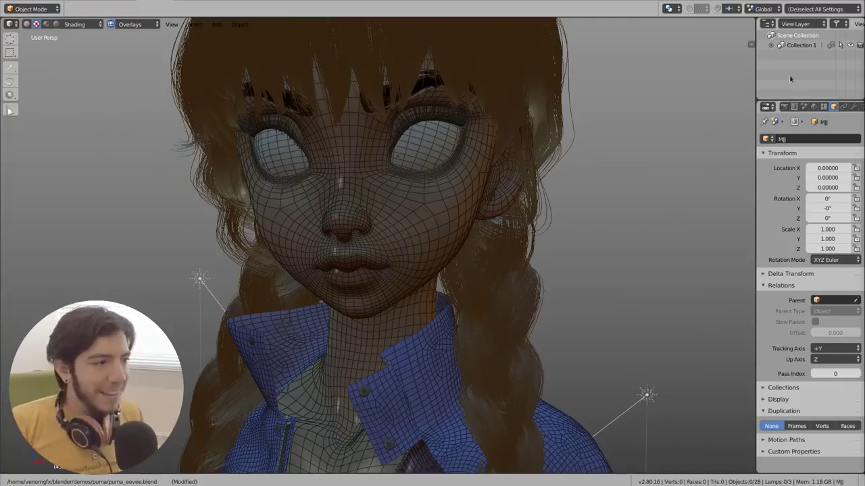
{"action": "left_click_drag", "start_coordinate": [755, 71], "coordinate": [700, 77]}
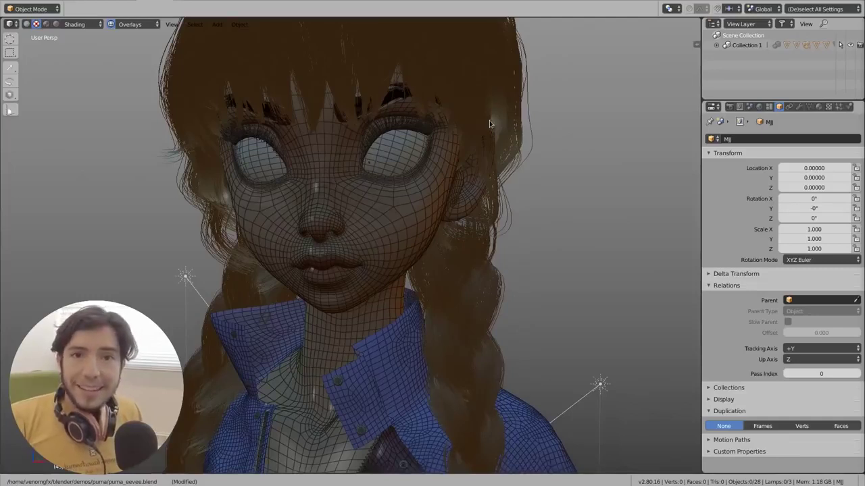